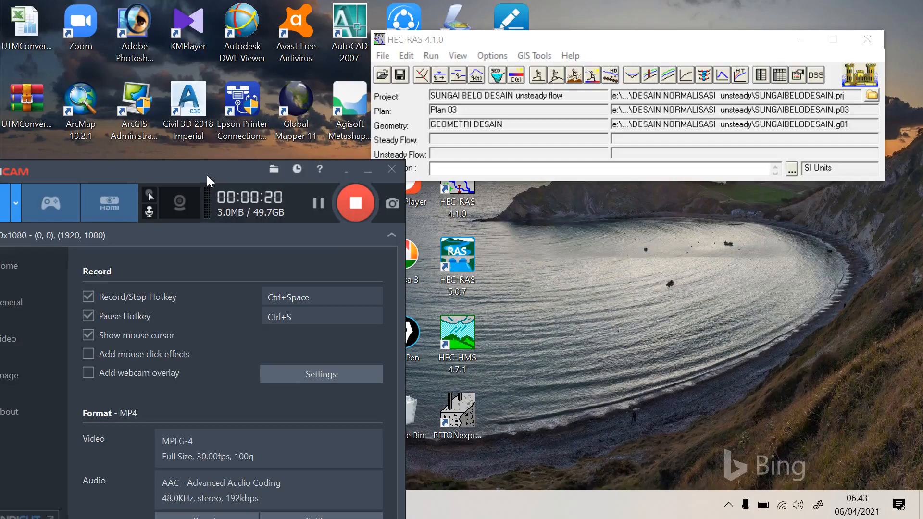
left_click_drag(207, 175, 240, 169)
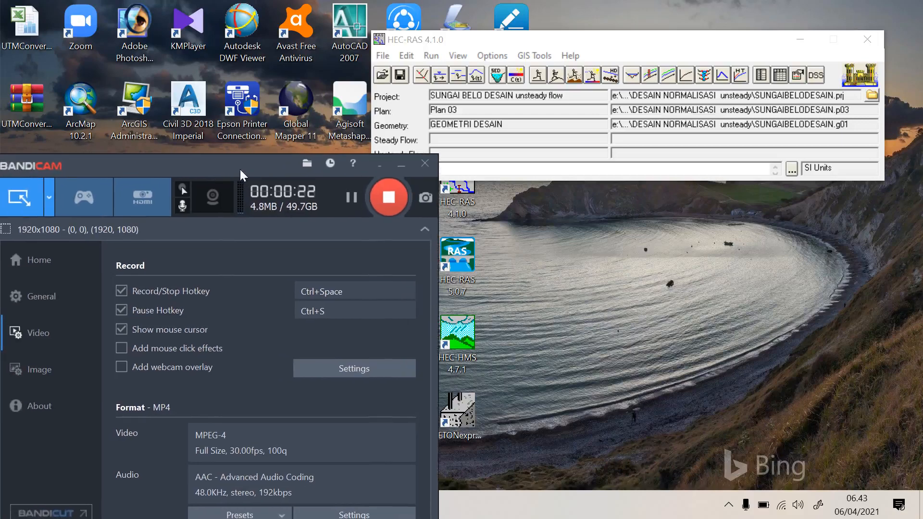
left_click(393, 169)
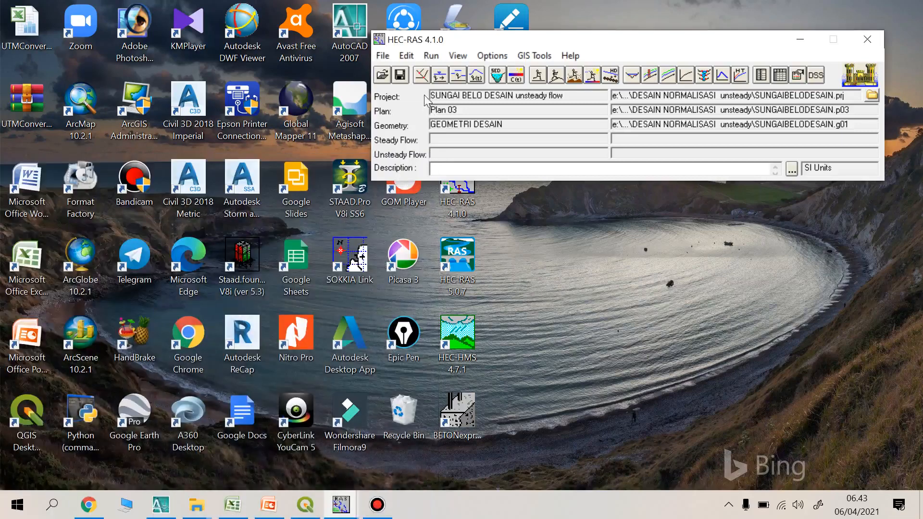
Review the river geometry GEOMETRI DESAIN and the cross section at river station 46, and close both editors
left_click(439, 75)
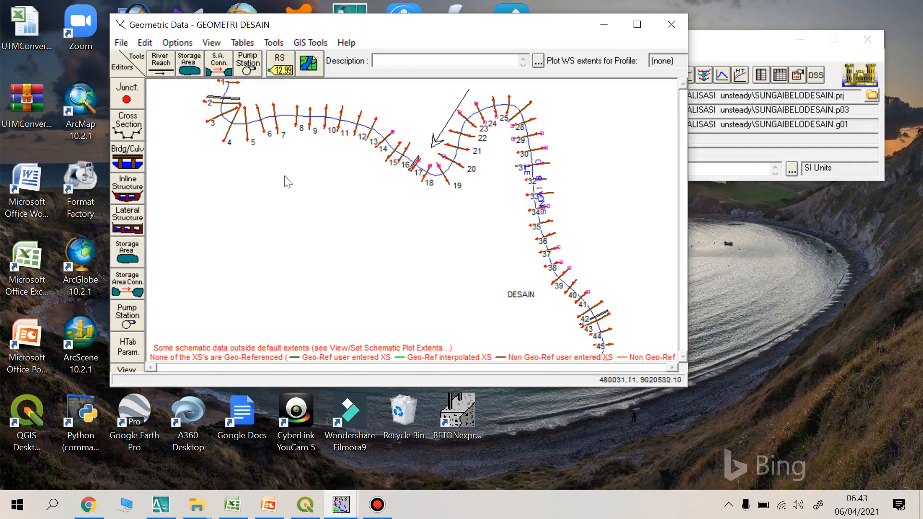
left_click(129, 125)
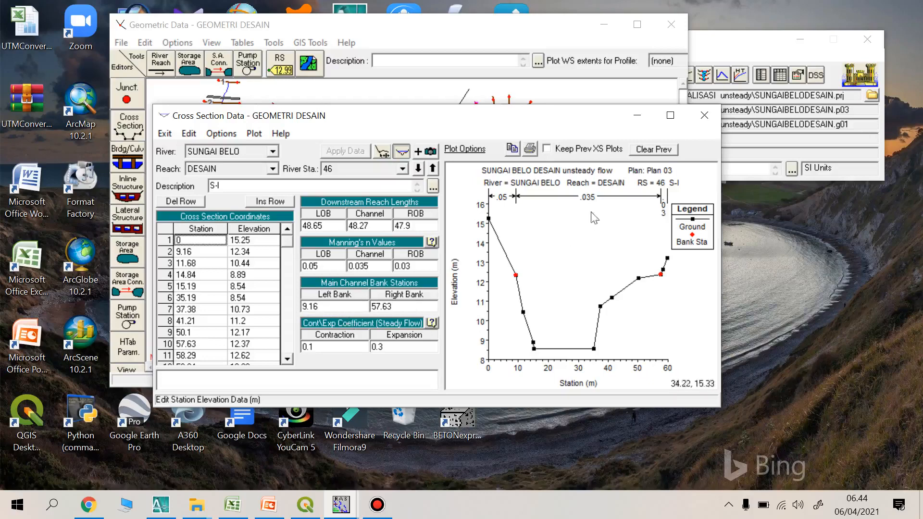
left_click(704, 115)
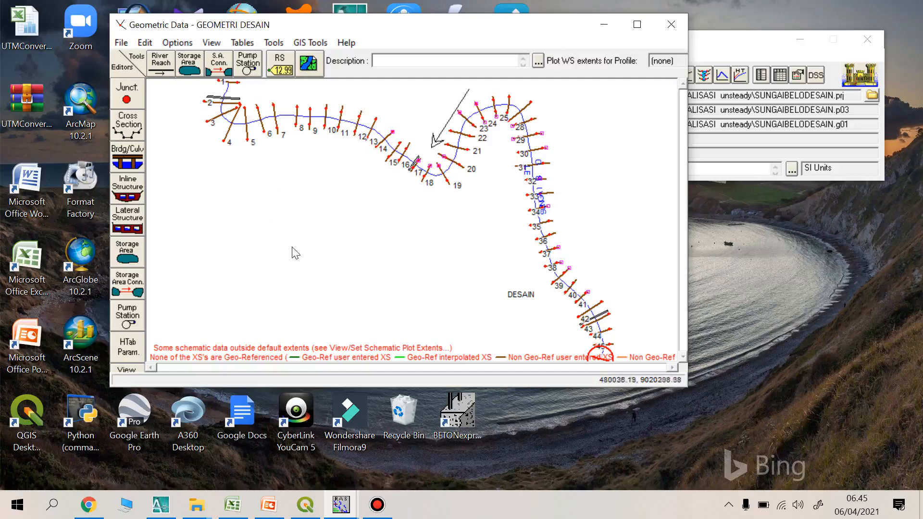
left_click(671, 24)
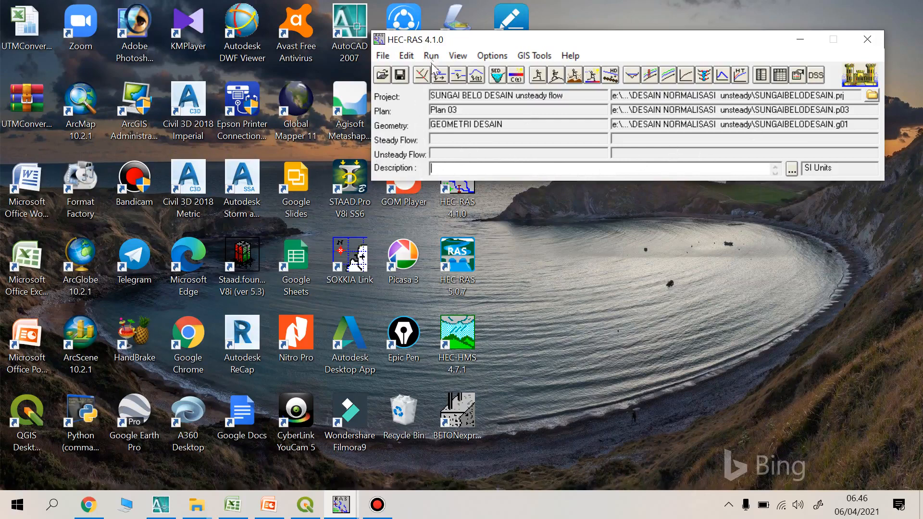
Open the unsteady flow data editor and shift its window slightly for a clear view of the boundary conditions
left_click(407, 56)
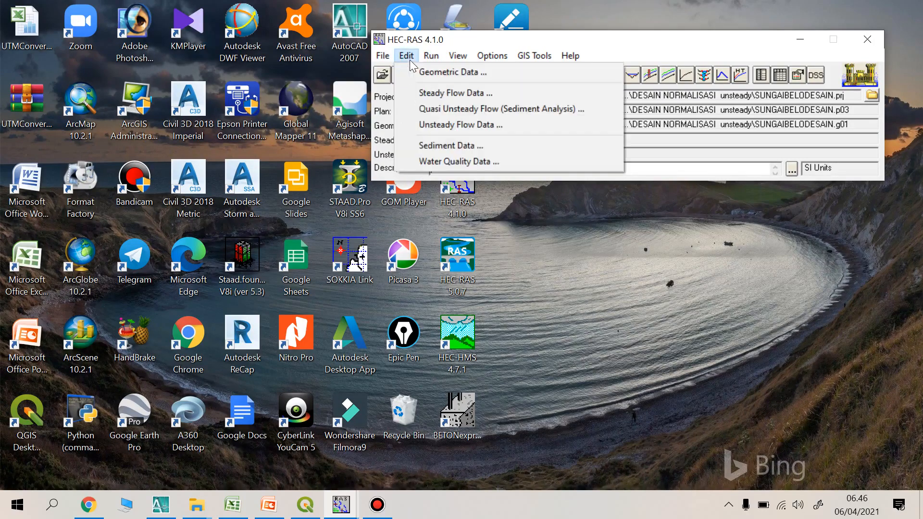
left_click(437, 126)
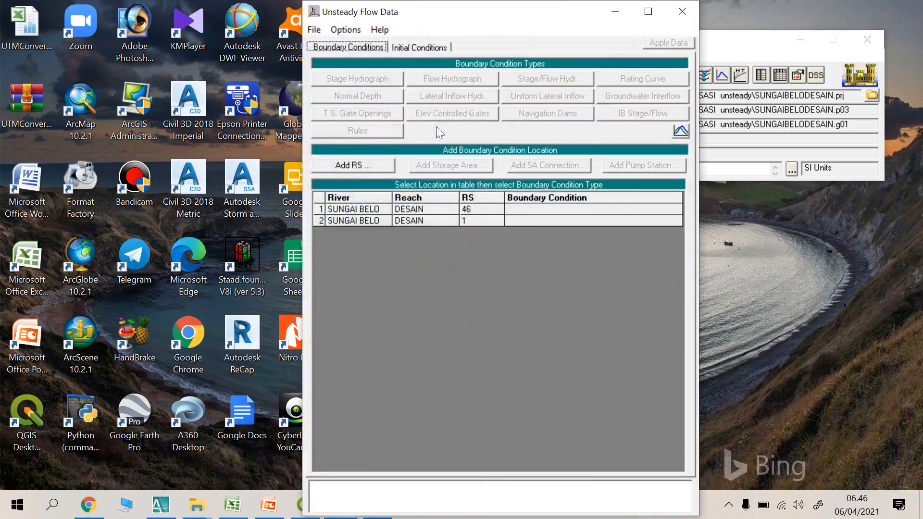
left_click_drag(550, 21, 575, 17)
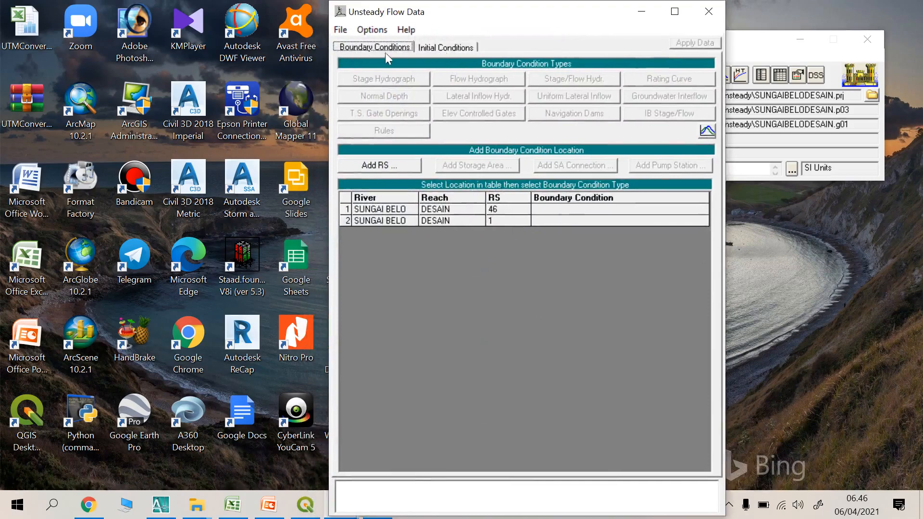
Add river station 1 of SUNGAI BELO, reach DESAIN, to the initial flow locations and select its initial flow cell
left_click(446, 50)
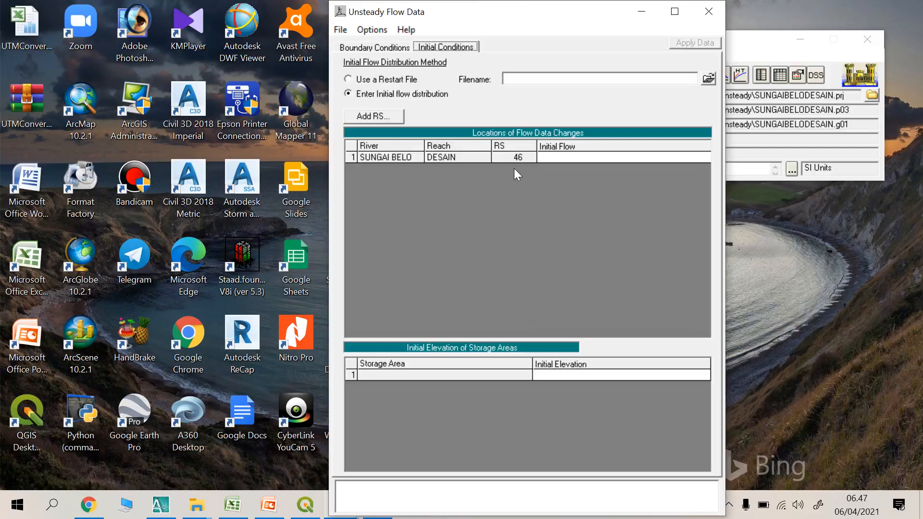
left_click(363, 120)
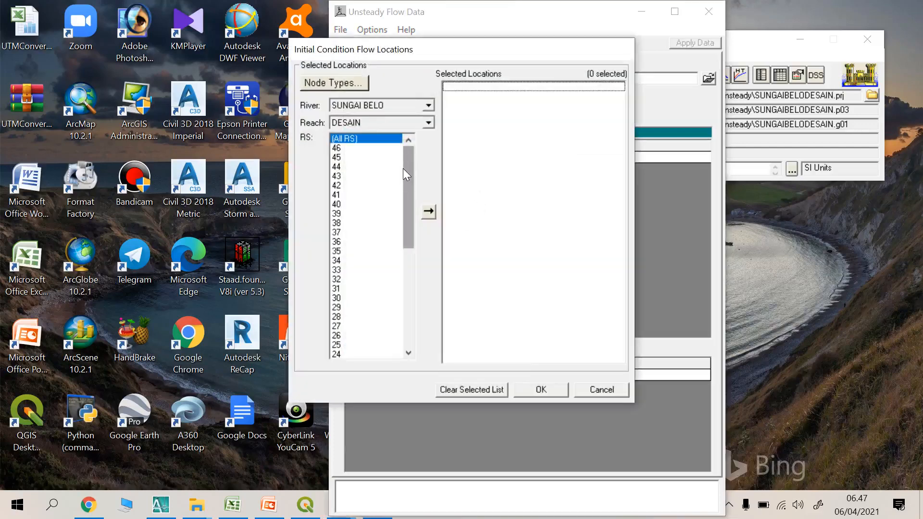
left_click_drag(402, 169, 405, 279)
left_click(344, 354)
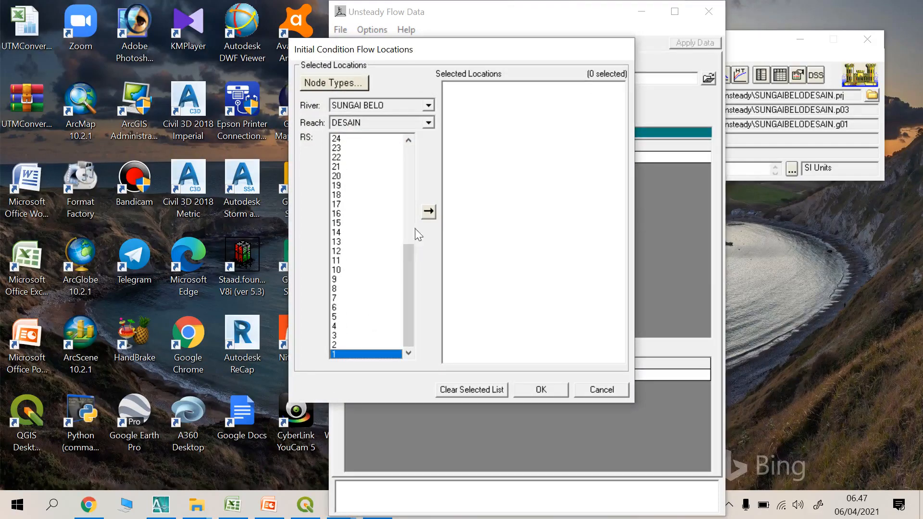
left_click(428, 212)
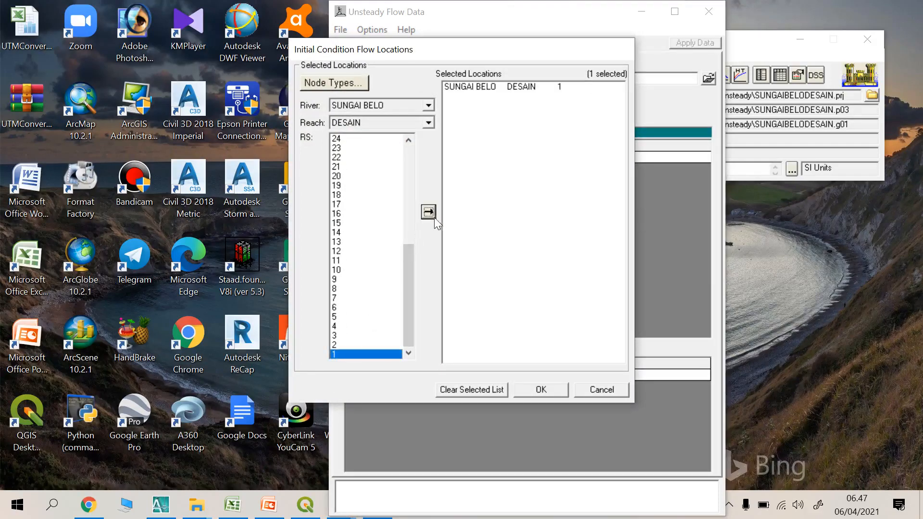
left_click(542, 389)
left_click(554, 169)
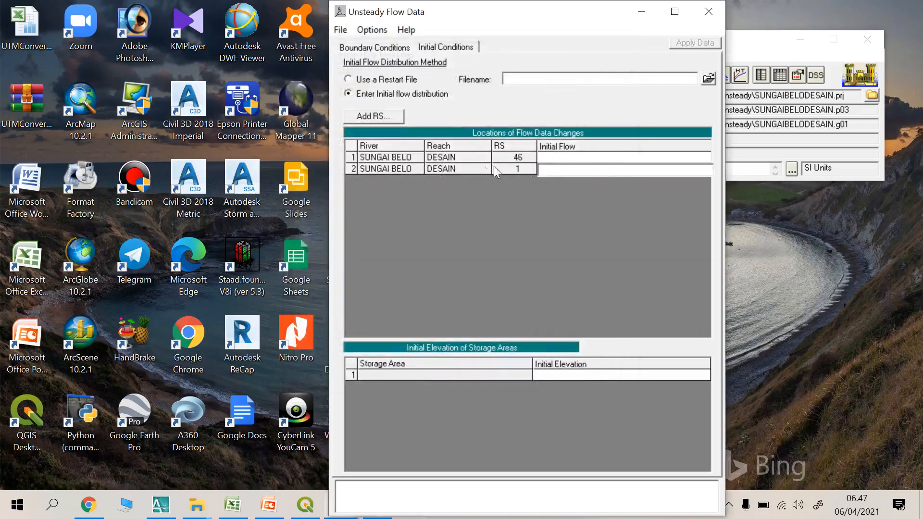
Switch to the Excel workbook Lamp.8.Debit Seluruh DAS.xls and examine the design flood hydrograph table and chart on the Hasil sheet
left_click(235, 514)
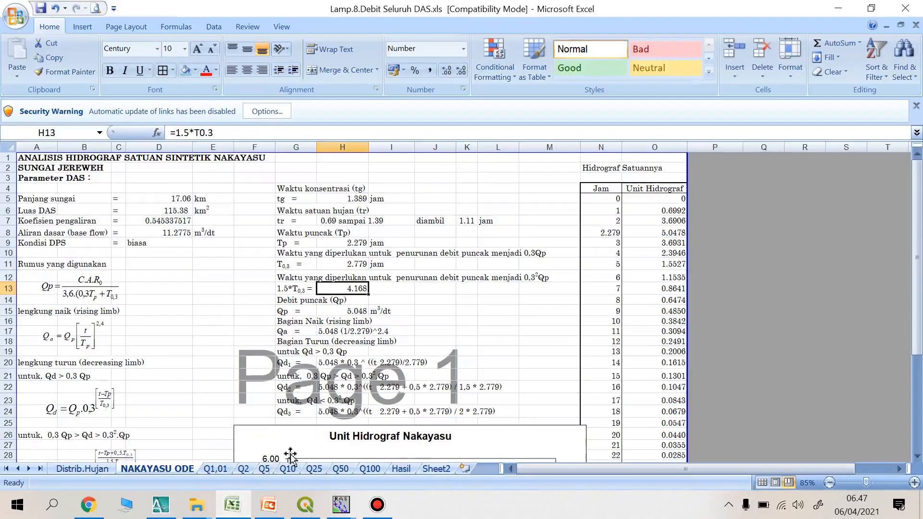
left_click(399, 472)
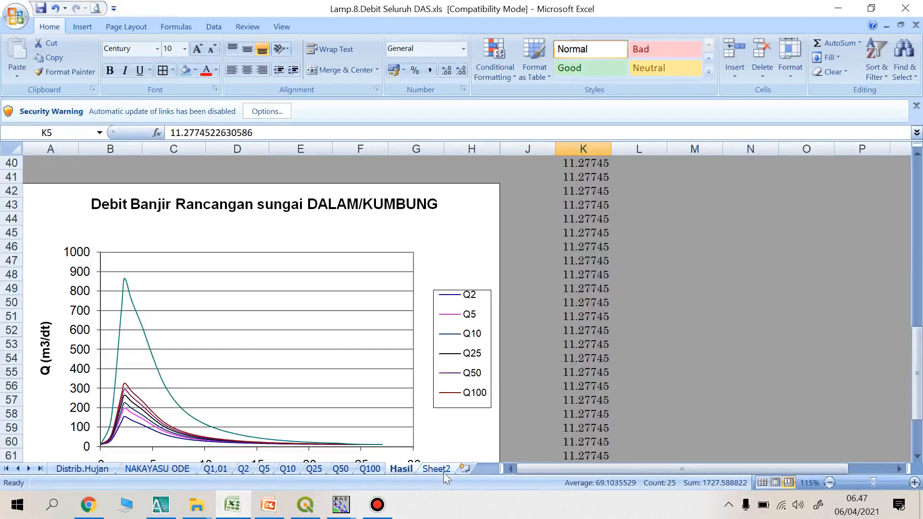
scroll(591, 354, "up", 13)
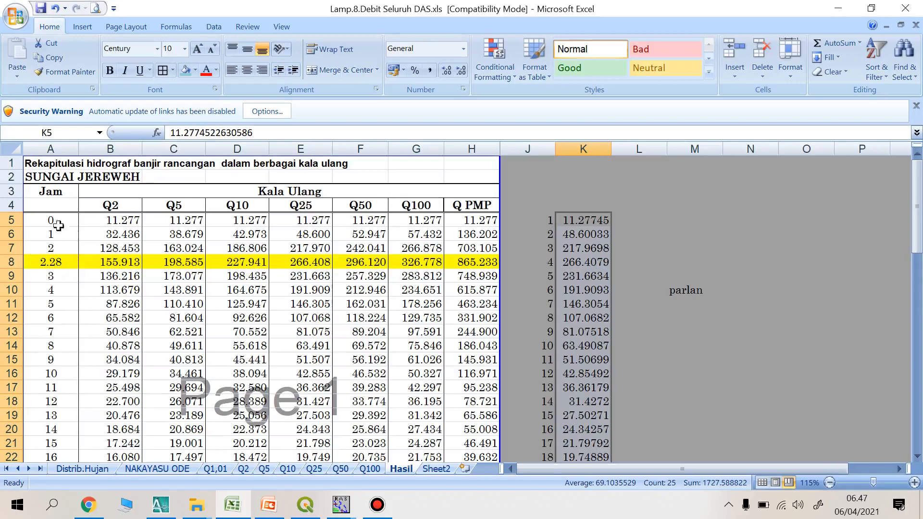
scroll(57, 224, "down", 6)
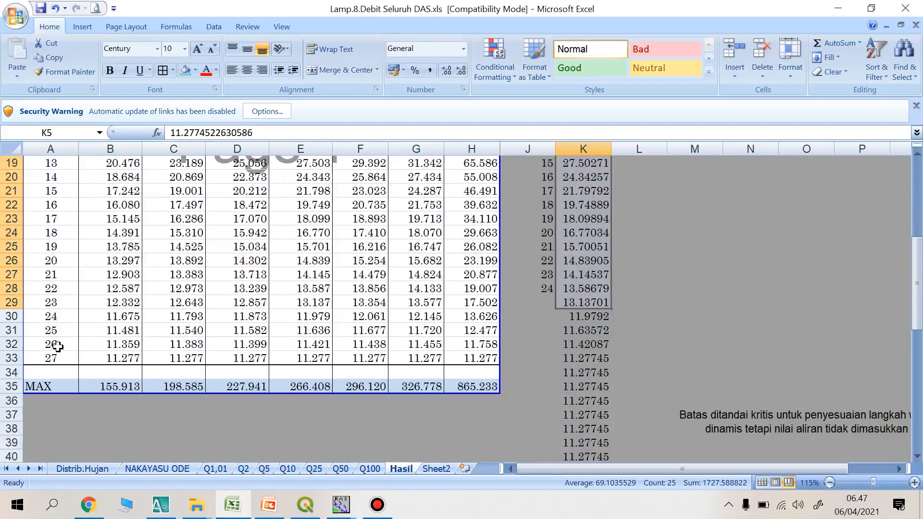
scroll(57, 346, "up", 5)
scroll(57, 366, "up", 2)
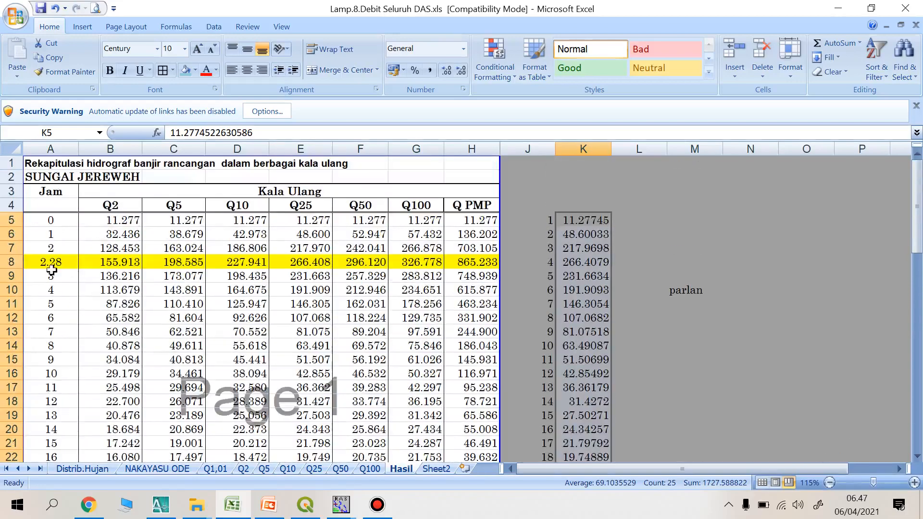
scroll(433, 270, "down", 10)
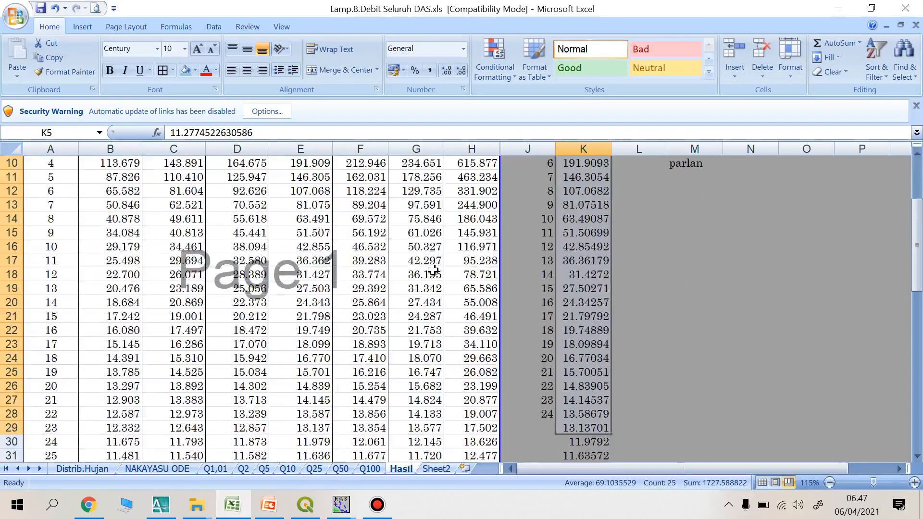
scroll(404, 312, "down", 6)
scroll(154, 269, "up", 1)
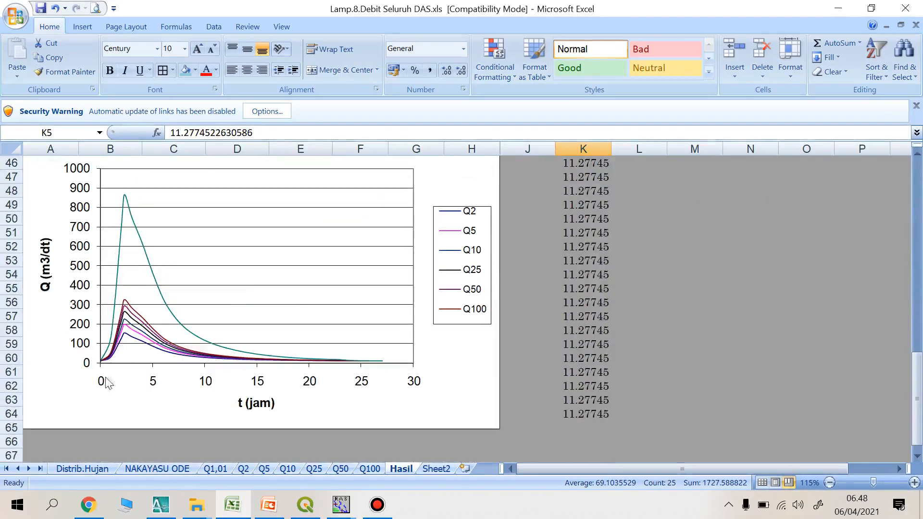
scroll(94, 380, "up", 1)
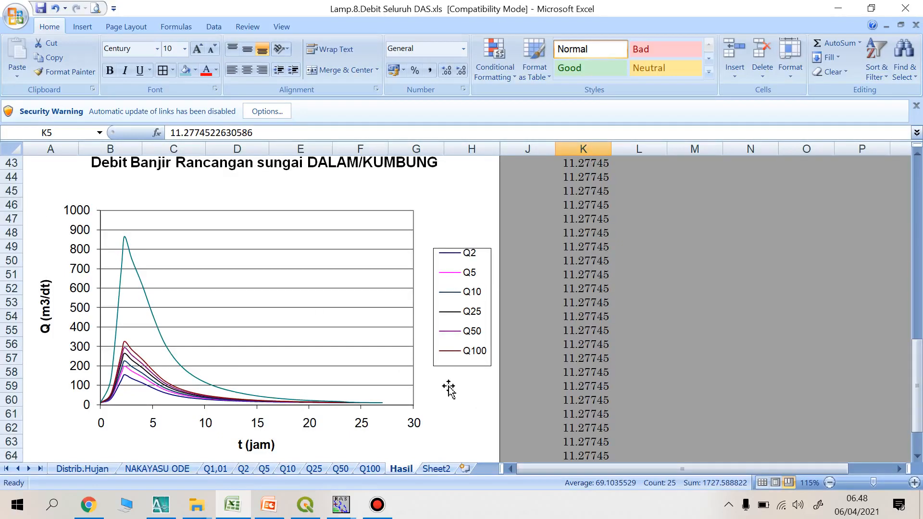
scroll(449, 388, "up", 12)
scroll(384, 340, "up", 2)
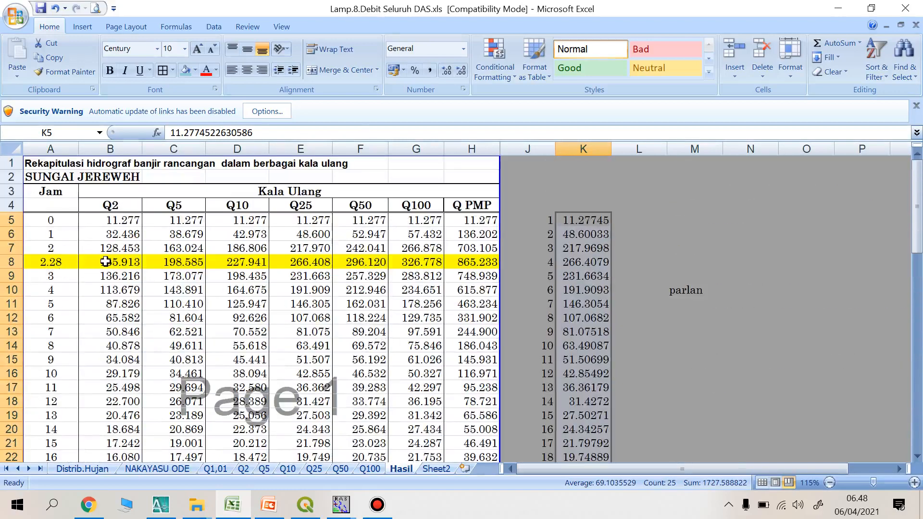
Examine the peak flows from Q2 to Q PMP in row 8 and the Q PMP curve in the hydrograph chart
left_click_drag(105, 262, 456, 262)
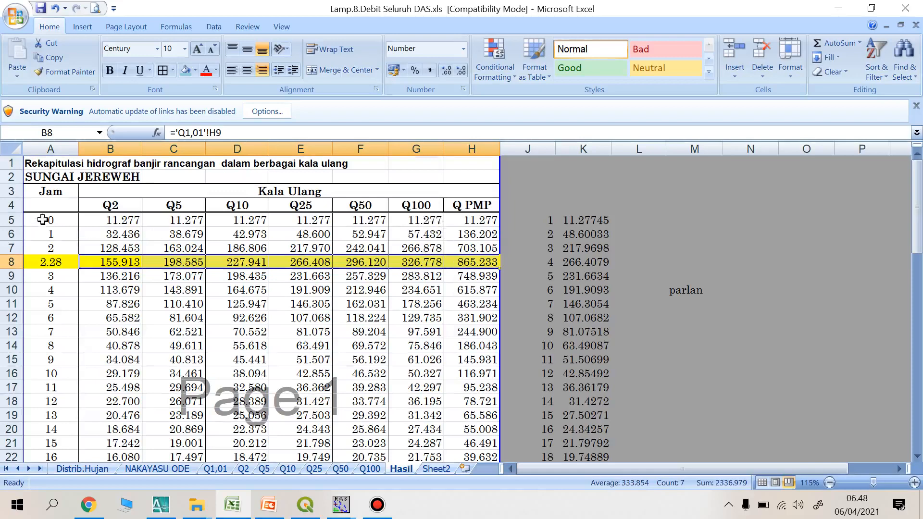
scroll(368, 279, "down", 6)
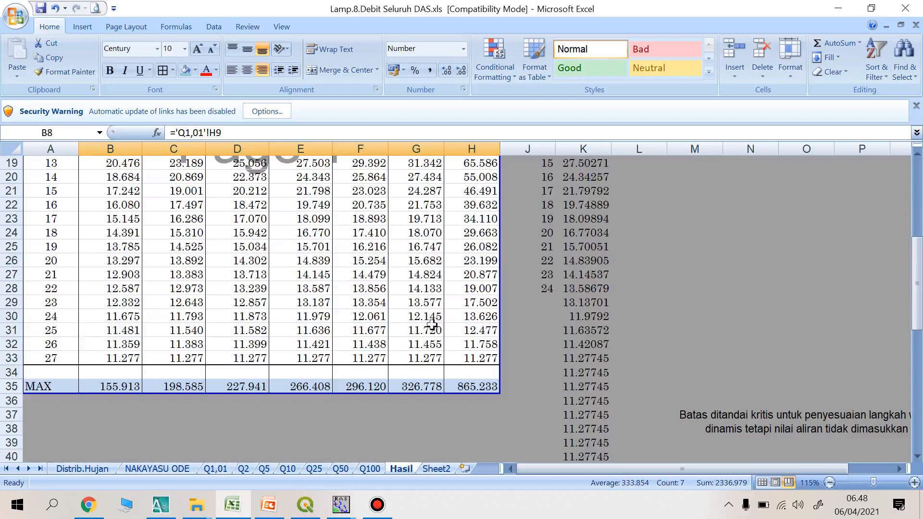
scroll(435, 317, "down", 10)
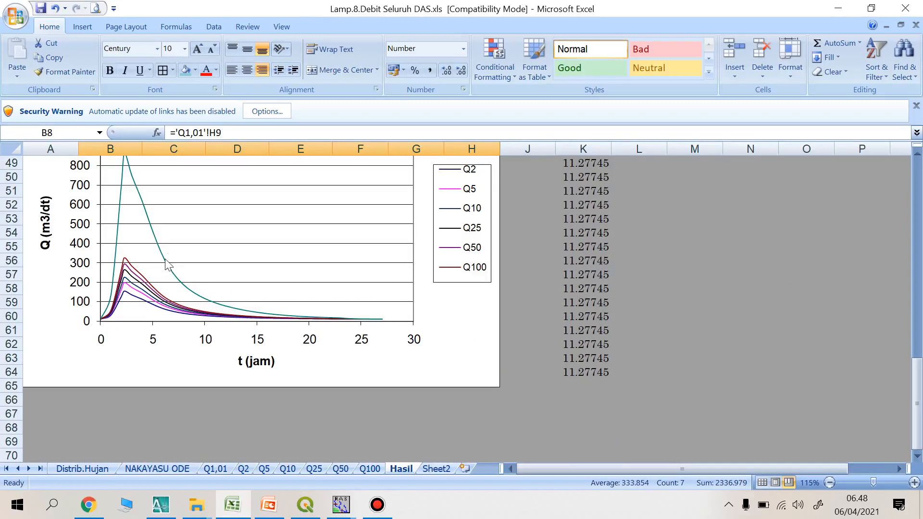
left_click(165, 262)
scroll(182, 281, "up", 2)
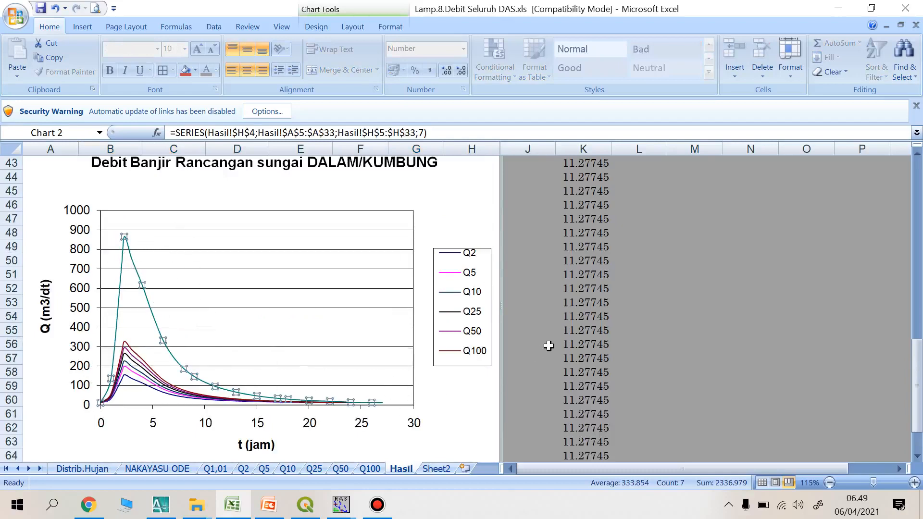
scroll(532, 327, "up", 8)
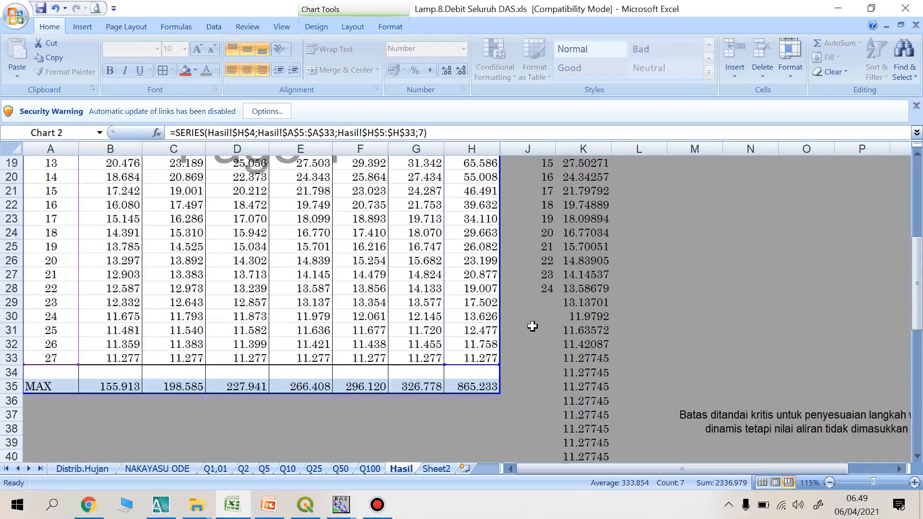
scroll(532, 326, "up", 6)
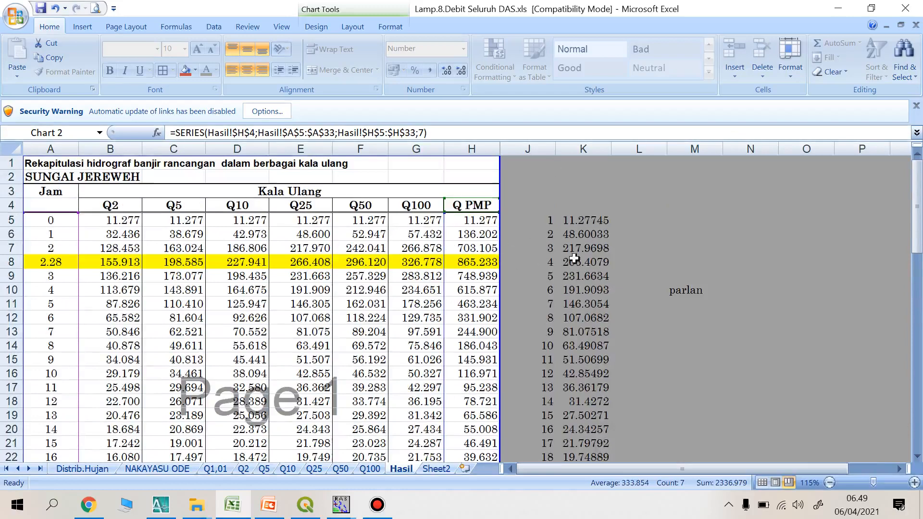
Inspect the Q100 flows for the first hours in the hydrograph table
left_click(584, 220)
left_click(415, 224)
left_click(403, 271)
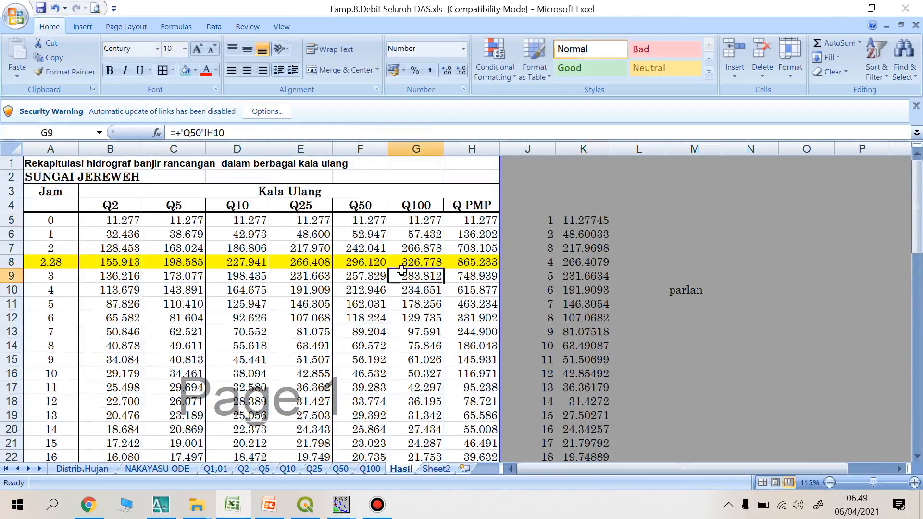
left_click(415, 236)
left_click(421, 223)
left_click(404, 272)
left_click(420, 223)
Inspect the full-precision starting flow in cell K5 and open the NAKAYASU ODE sheet to check the base flow
left_click(589, 220)
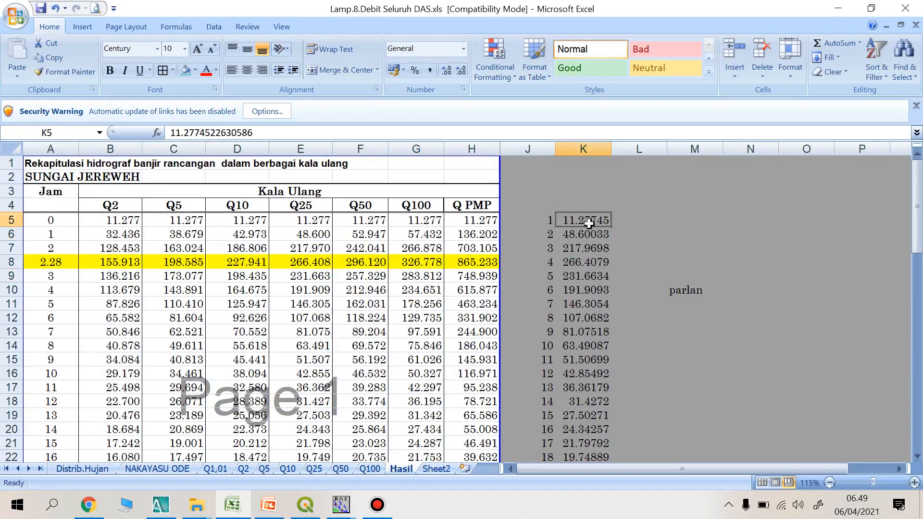
key("Down")
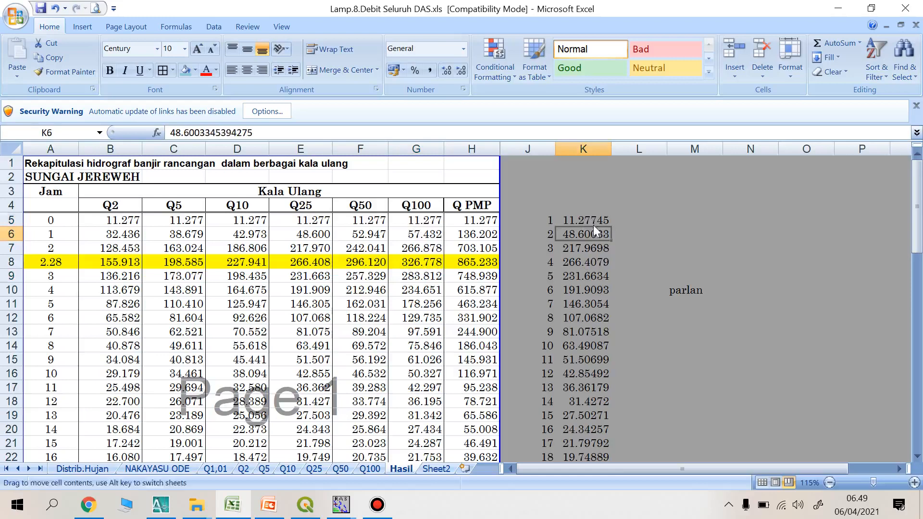
left_click(592, 217)
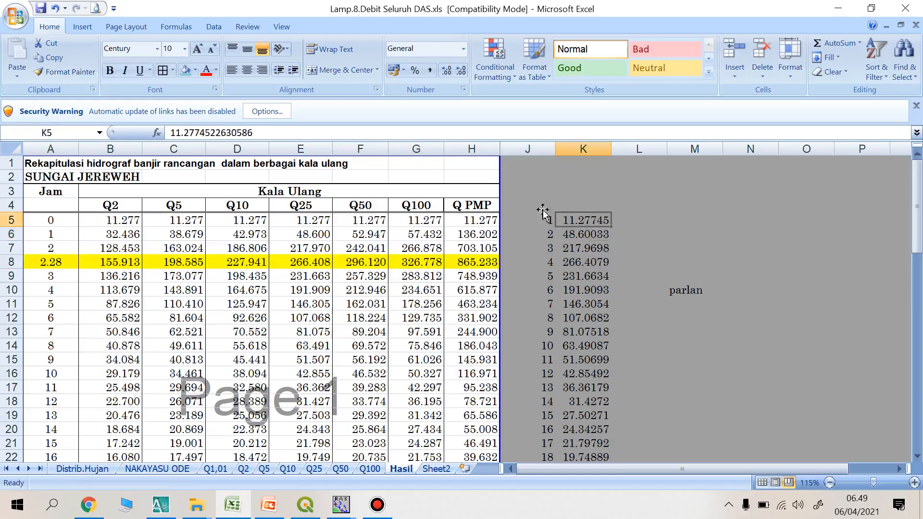
left_click_drag(282, 134, 149, 136)
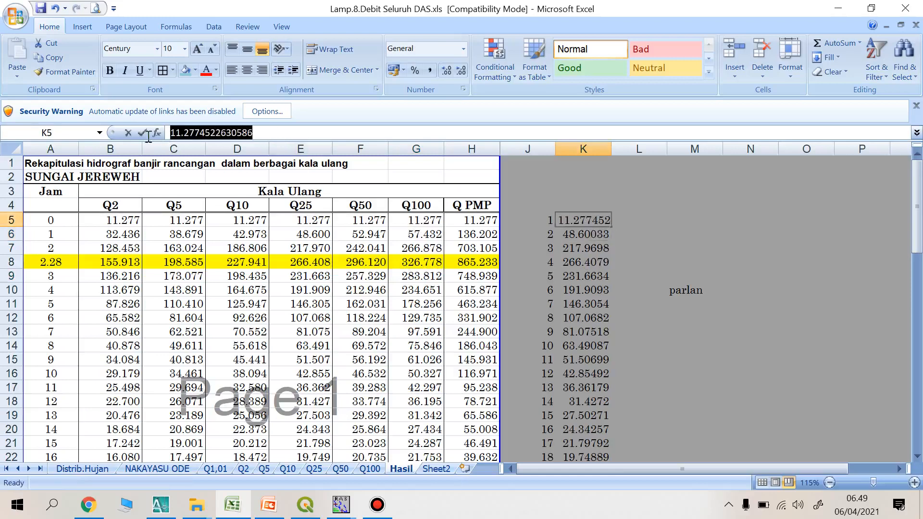
left_click(157, 469)
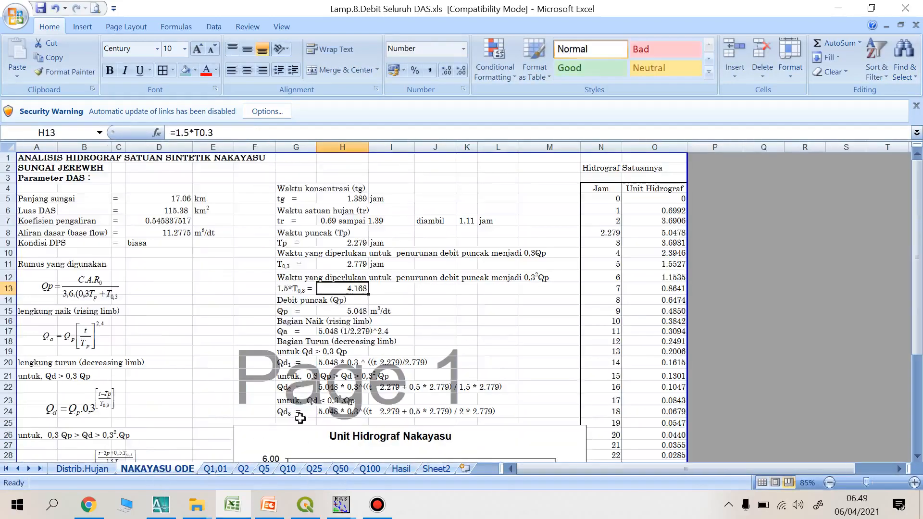
Check the base flow calculation on the Distrib.Hujan sheet and the base flow and total columns on the Q1,01 and Q100 sheets
left_click(86, 469)
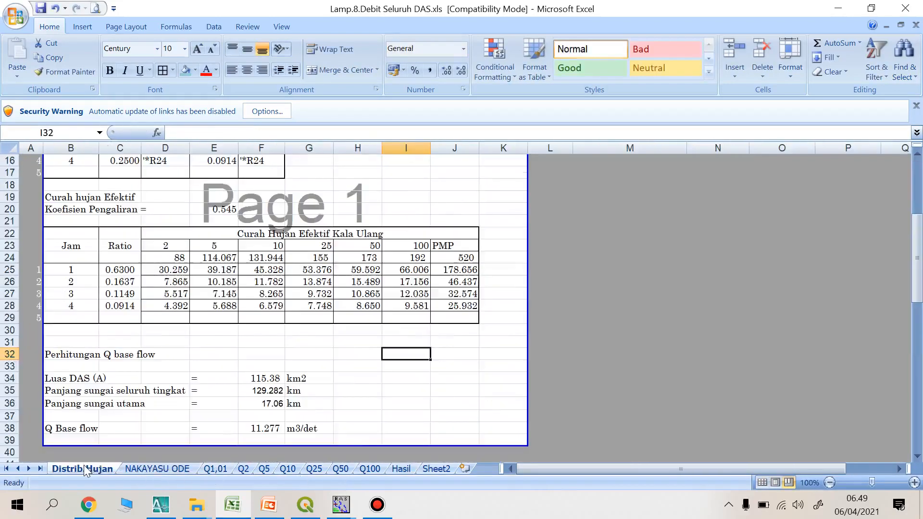
left_click(216, 467)
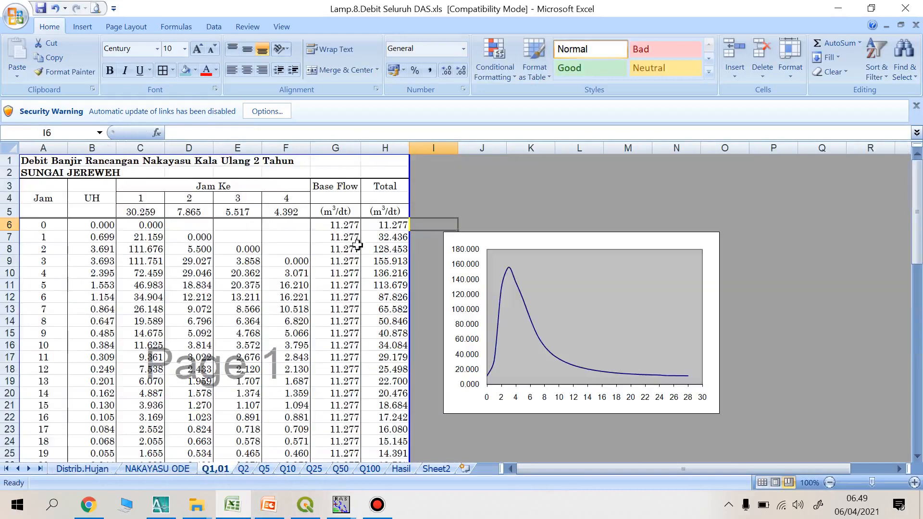
left_click(347, 225)
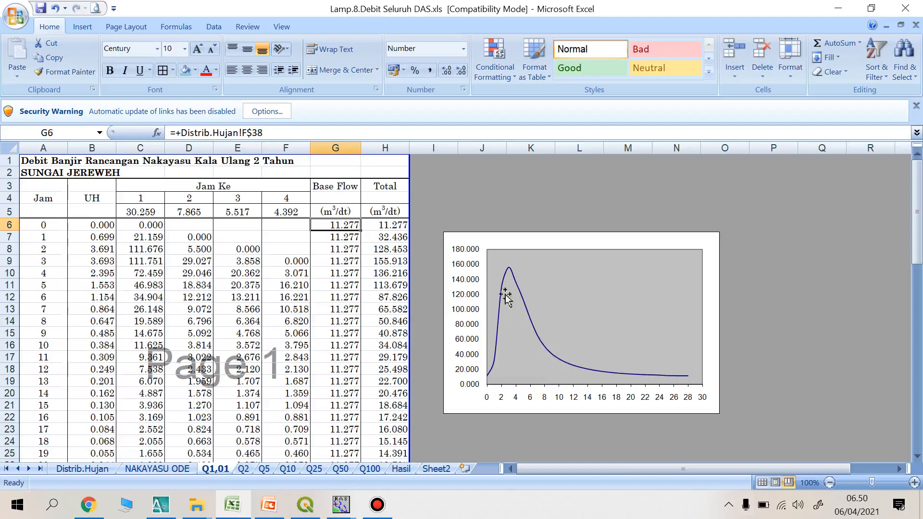
left_click(374, 470)
scroll(320, 401, "down", 2)
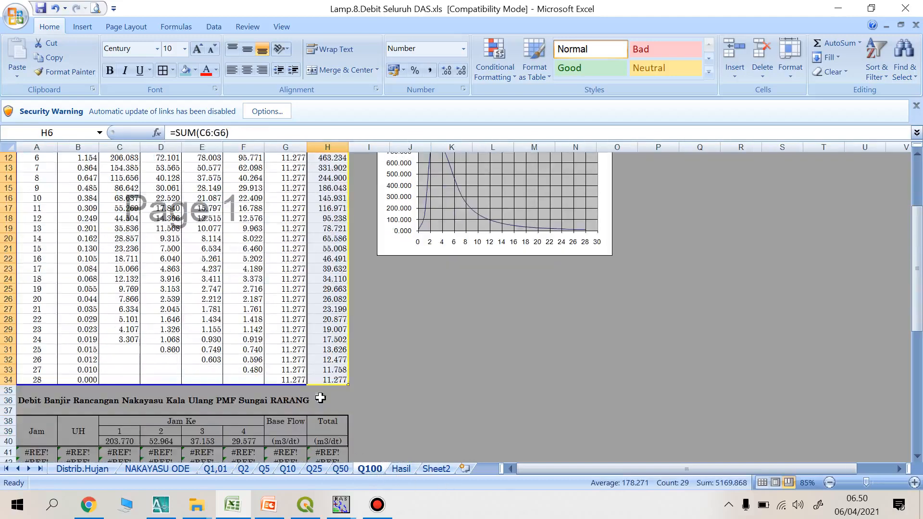
Copy the full-precision starting flow from cell K5 of the Hasil sheet
left_click(402, 469)
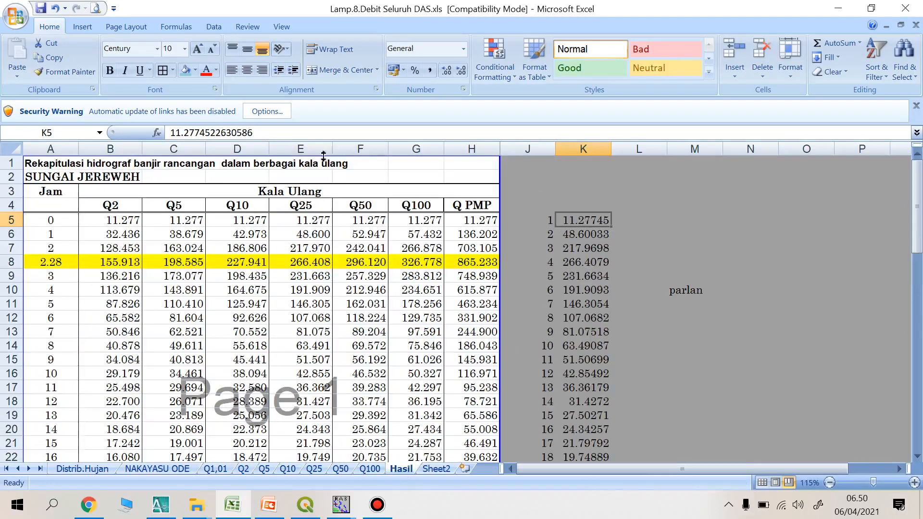
left_click_drag(286, 132, 168, 133)
key("ctrl+c")
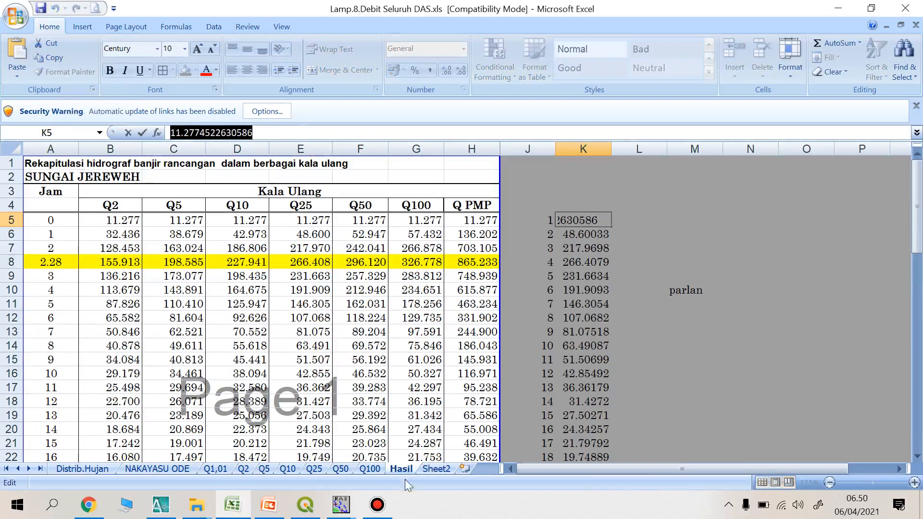
left_click(369, 514)
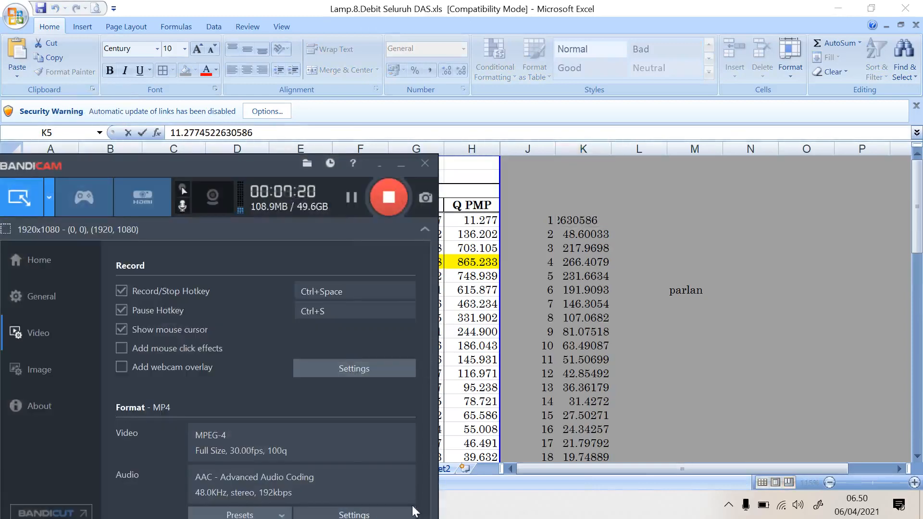
left_click(366, 515)
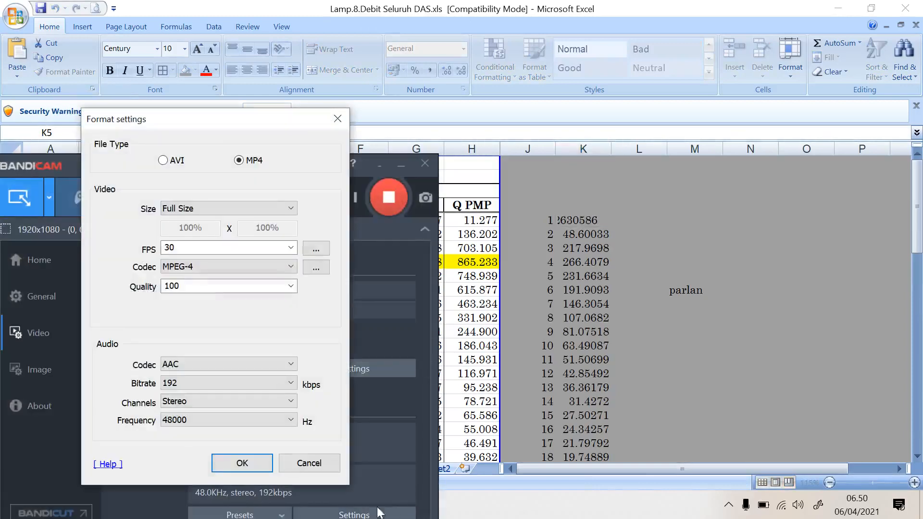
left_click(338, 118)
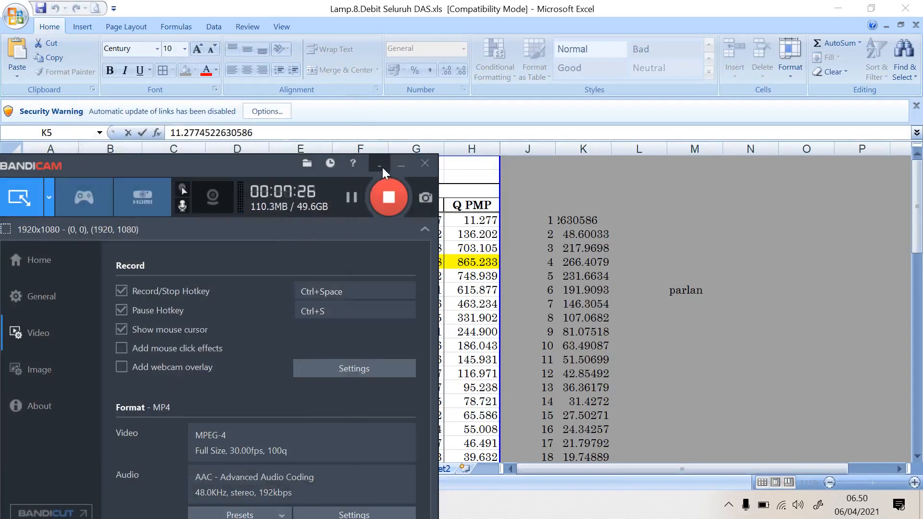
left_click(401, 166)
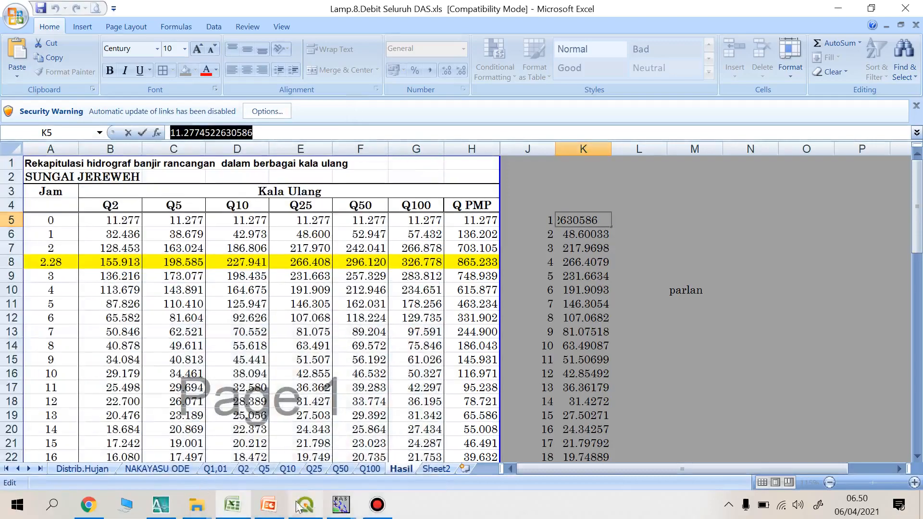
Switch to the HEC-RAS unsteady flow data and enter 11.2774522630586 as the initial flow at river stations 1 and 46
mouse_move(340, 505)
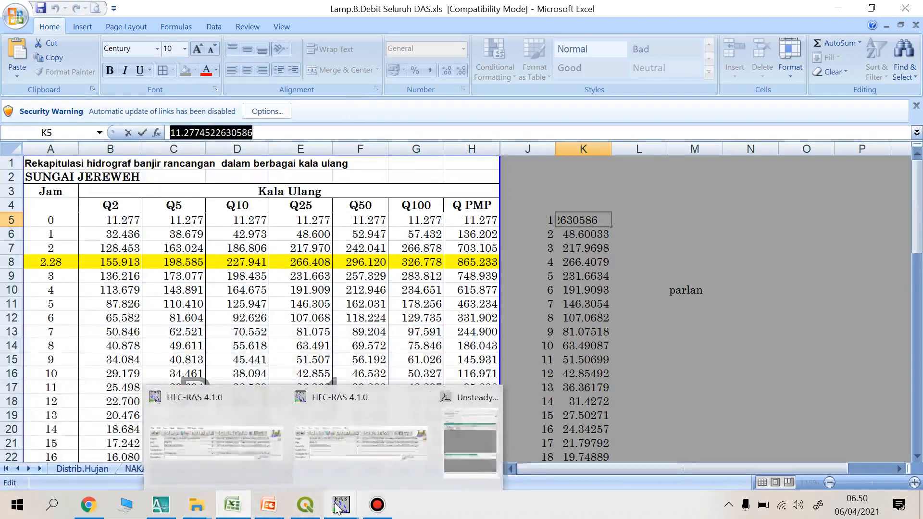
left_click(492, 446)
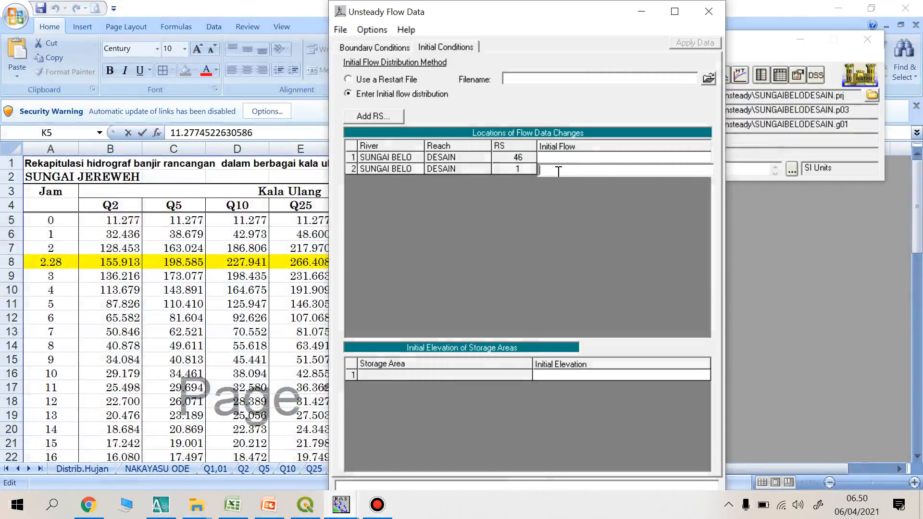
key("ctrl+v")
left_click(548, 157)
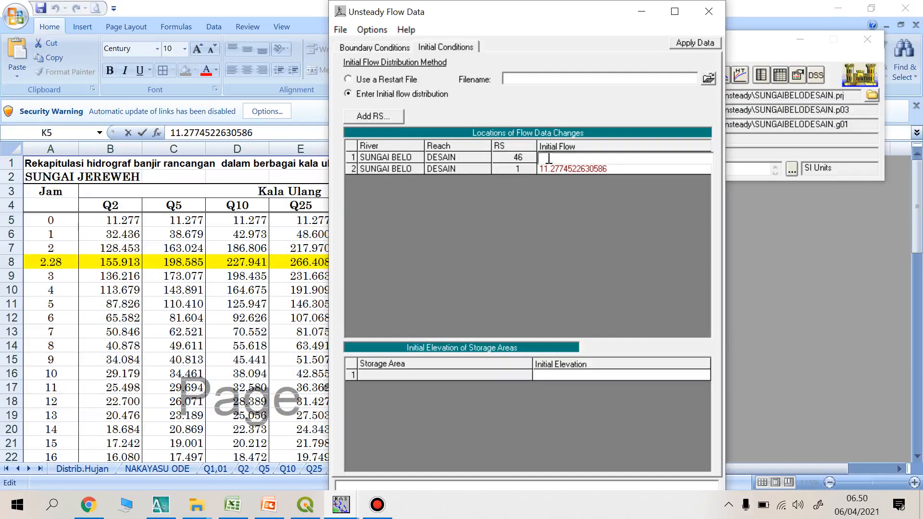
key("ctrl+v")
key("Return")
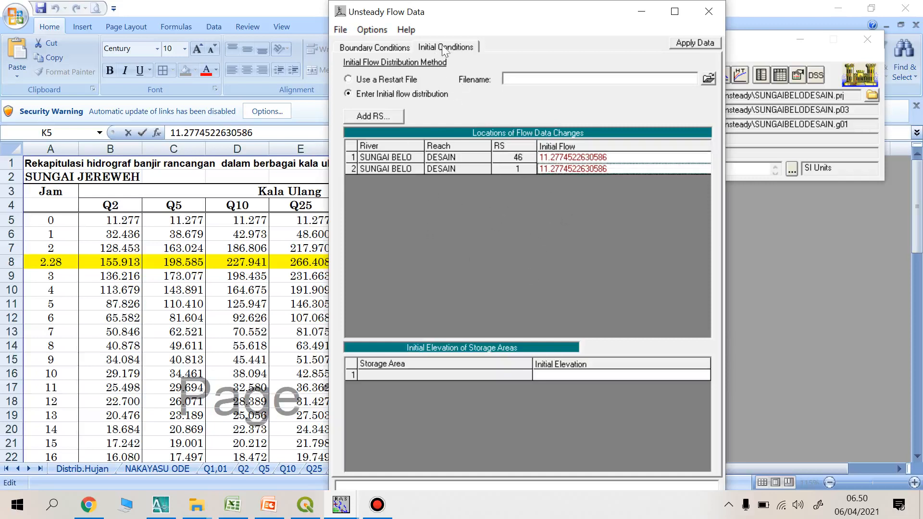
left_click(474, 47)
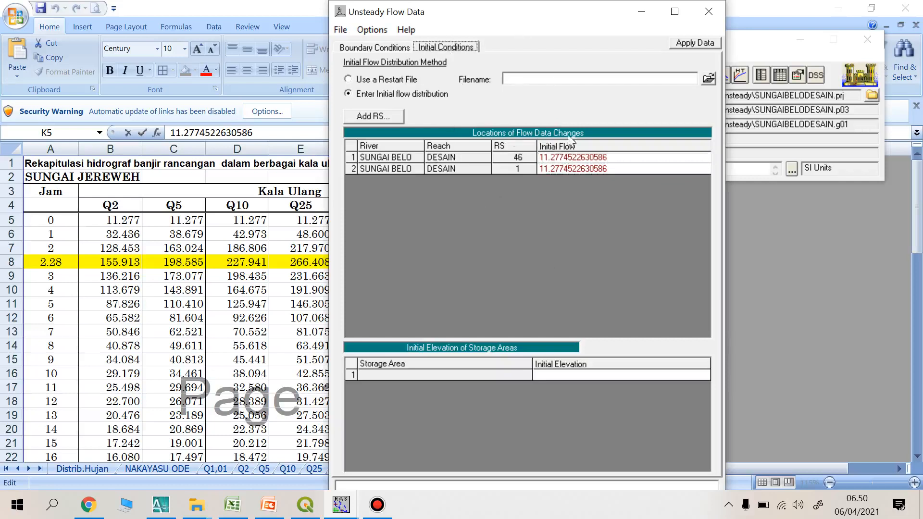
Add all river stations of the SUNGAI BELO river's DESAIN reach as boundary condition locations
left_click(384, 48)
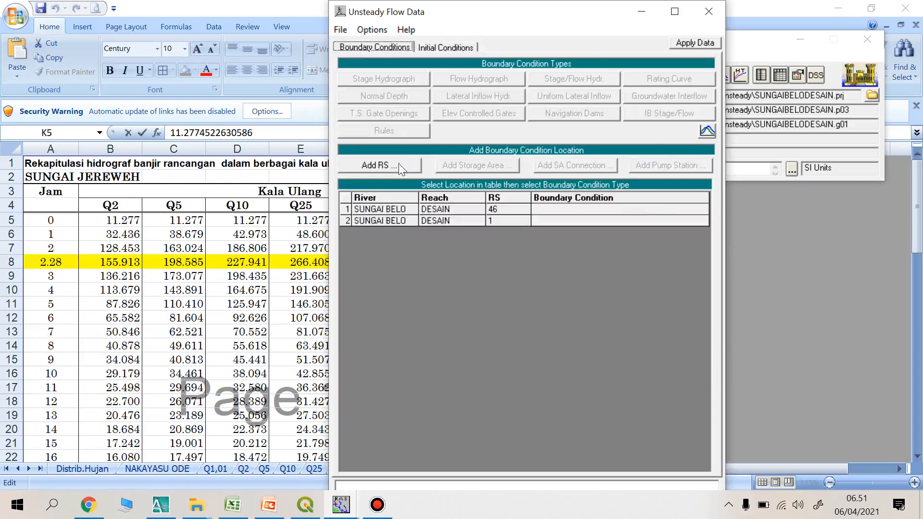
left_click(383, 167)
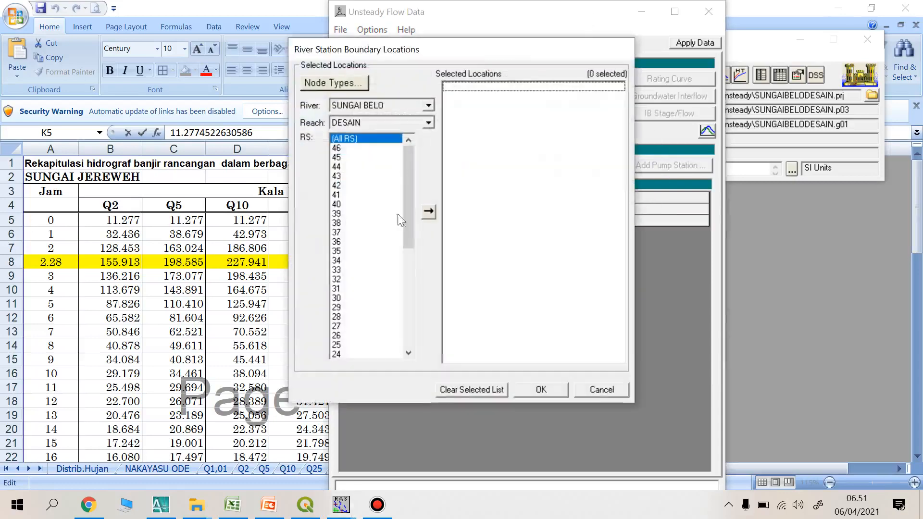
left_click(428, 212)
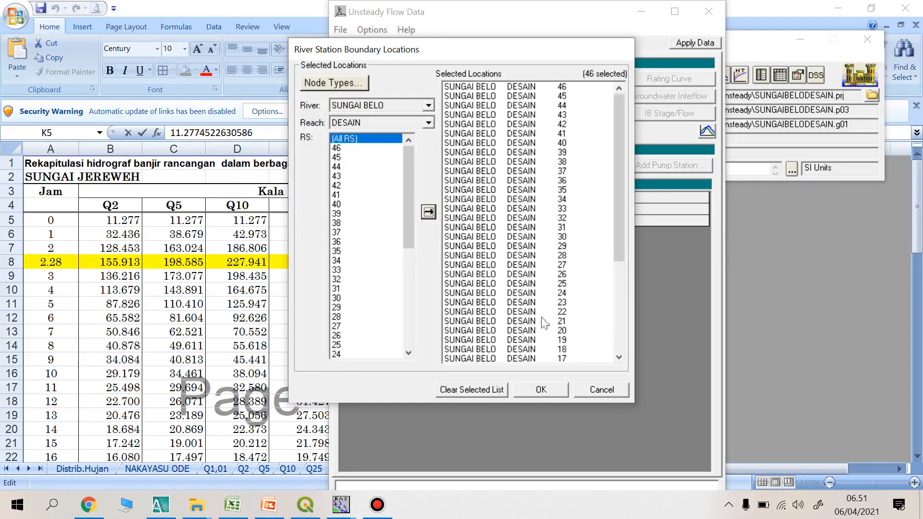
left_click(541, 390)
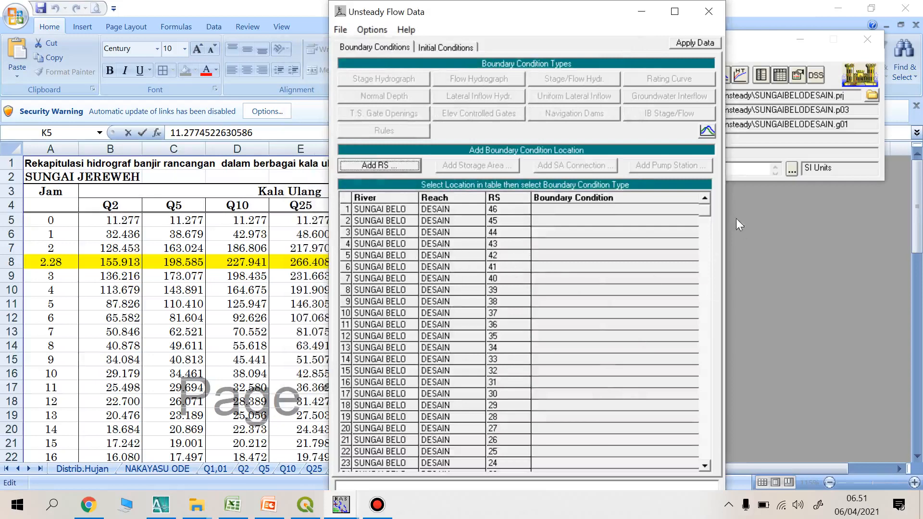
Assign a Flow Hydrograph boundary condition to river station 46
left_click_drag(708, 215, 745, 201)
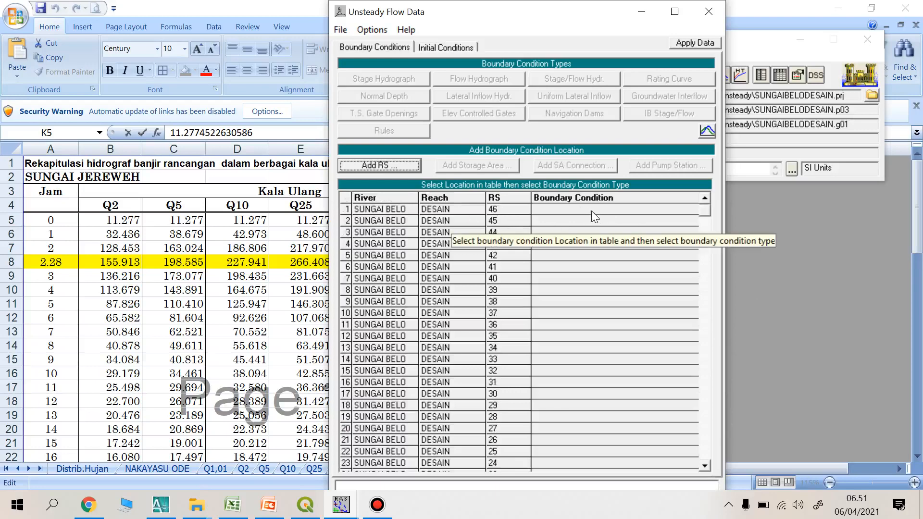
left_click(566, 208)
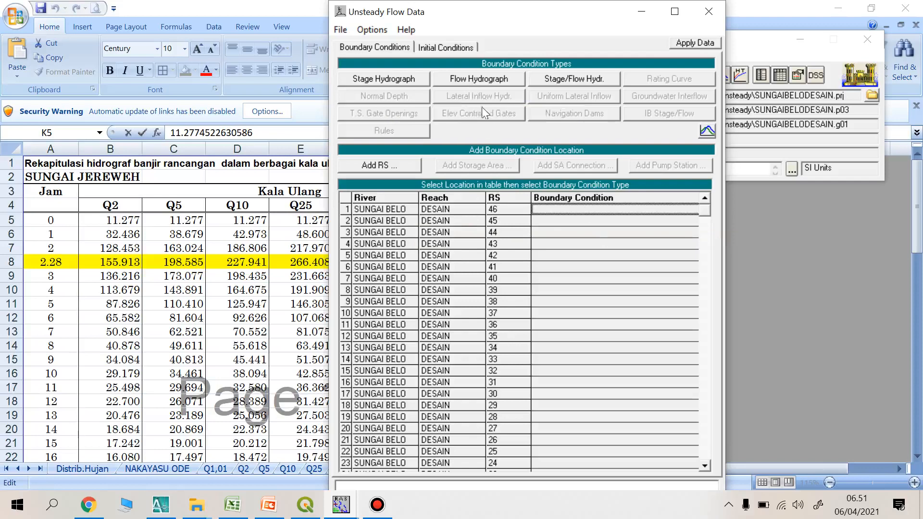
left_click(474, 82)
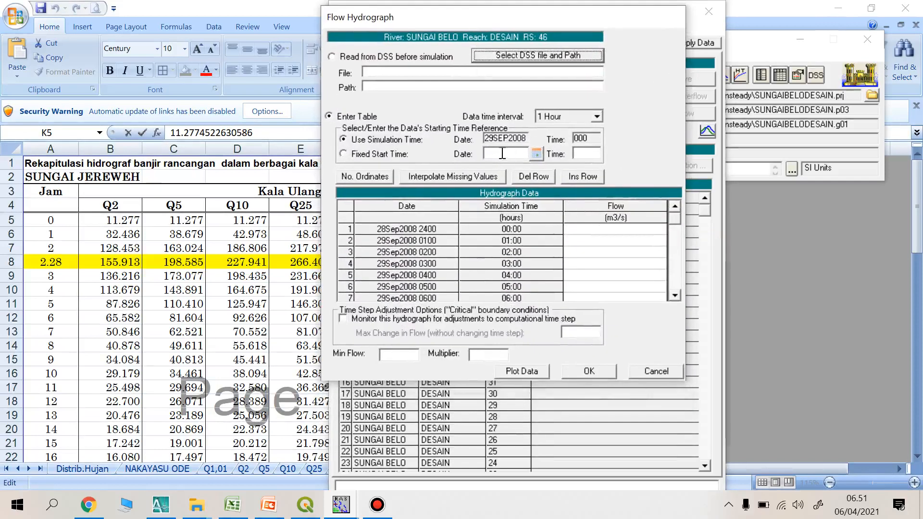
Enter 29SEP2008 as the fixed start date and 24 as the fixed start time of the station 46 flow hydrograph
left_click(505, 151)
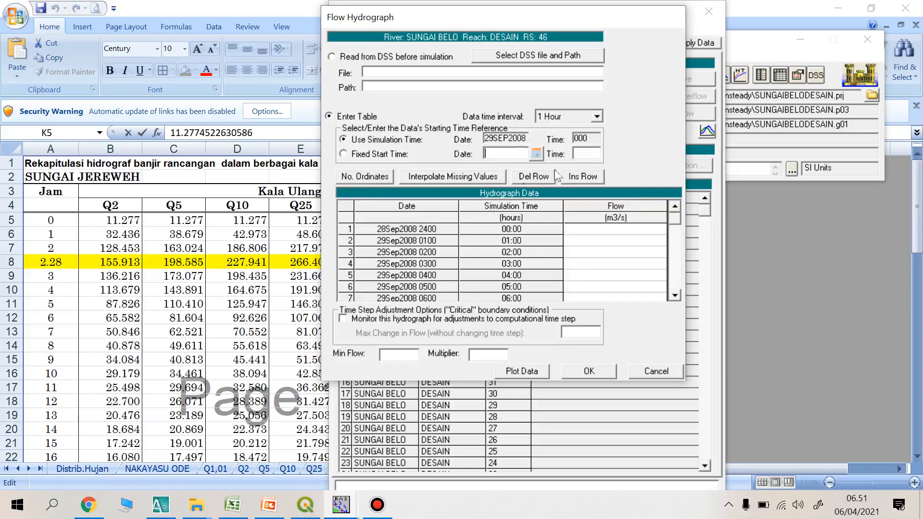
left_click(536, 154)
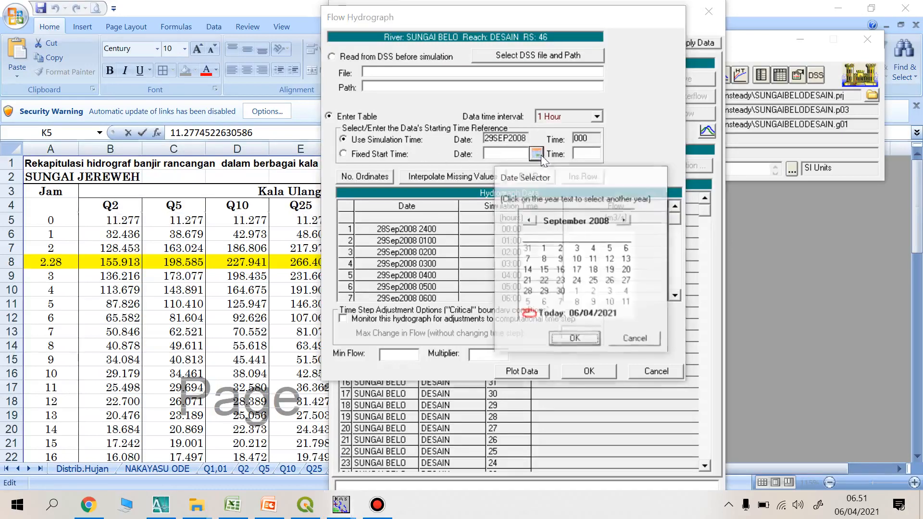
left_click(544, 292)
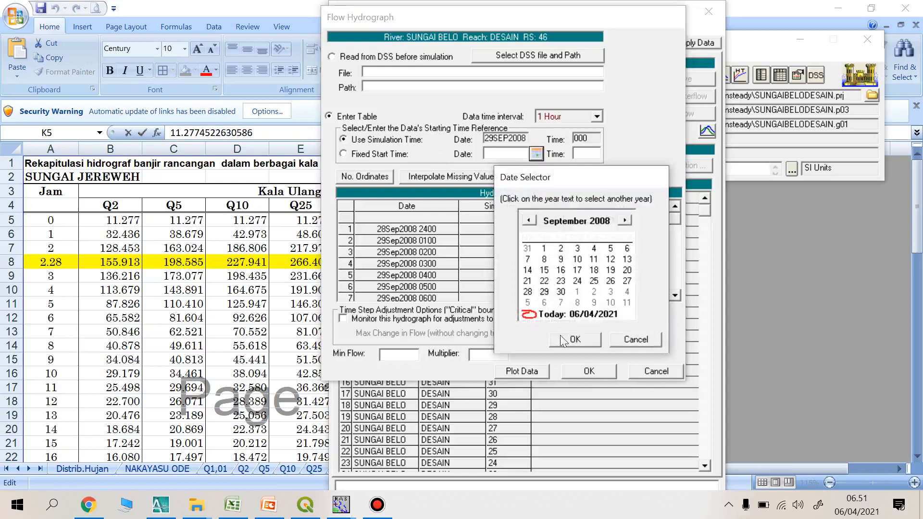
left_click(574, 341)
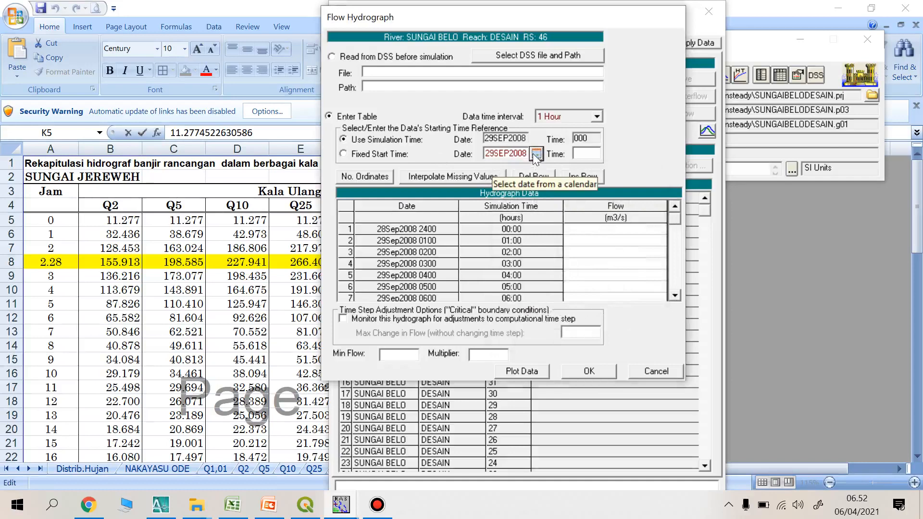
left_click(584, 156)
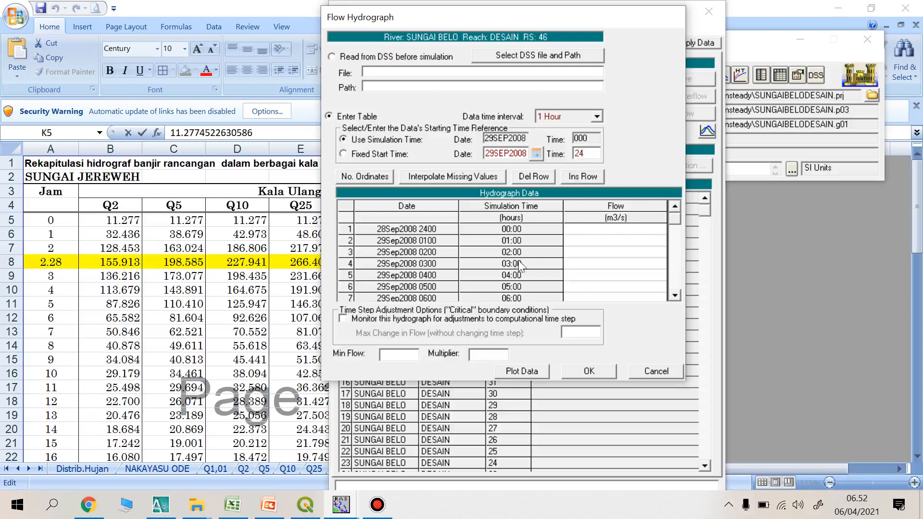
left_click(548, 411)
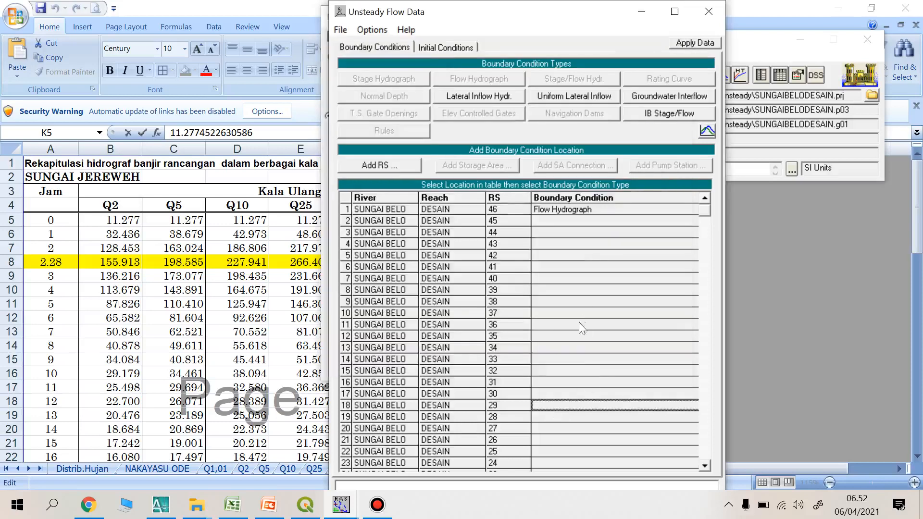
Switch to the Excel workbook, leave the cell edit, and copy the hourly flows in K5:K29 of the Hasil sheet
key("alt+Tab")
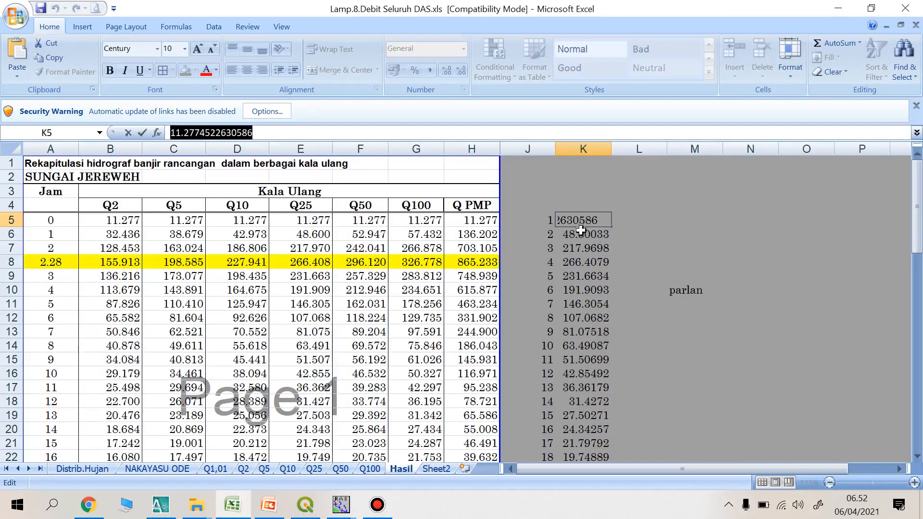
key("Escape")
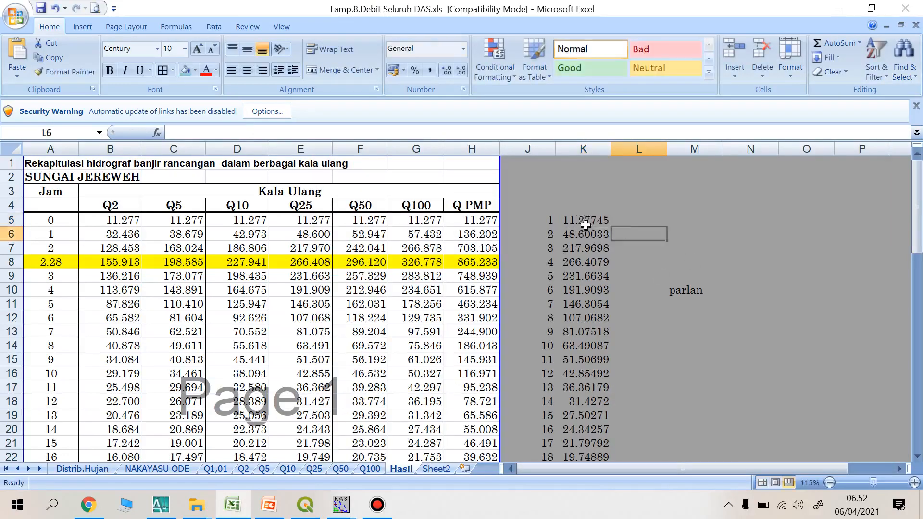
left_click_drag(593, 221, 588, 173)
key("ctrl+c")
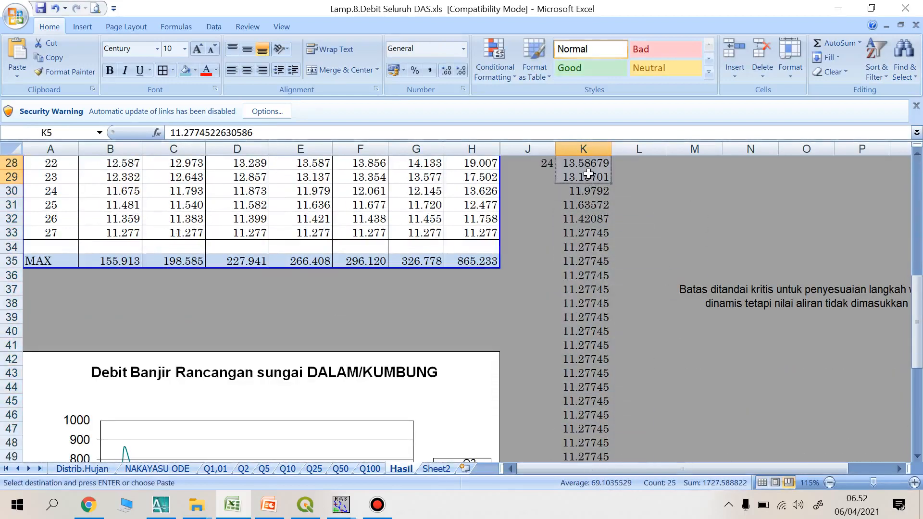
Switch back to the HEC-RAS flow hydrograph for station 46 and paste the copied flows from the 00:00 row down
mouse_move(342, 510)
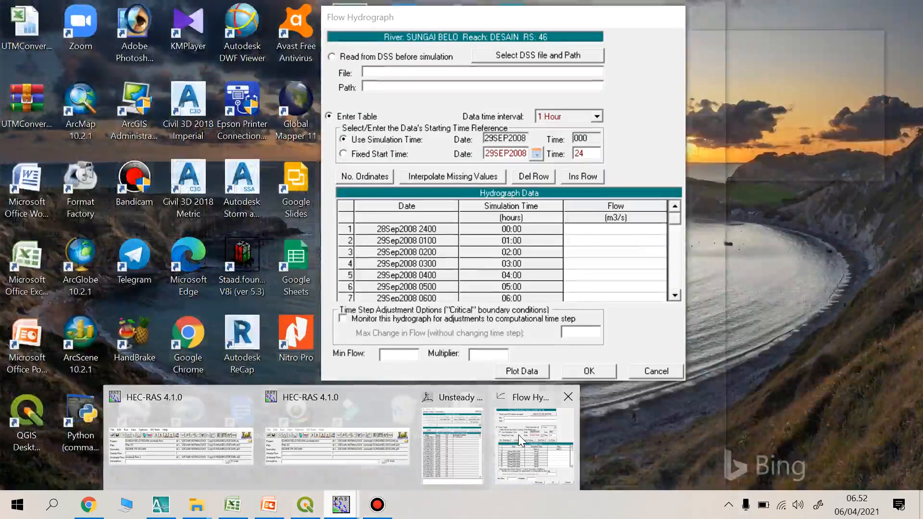
left_click(518, 434)
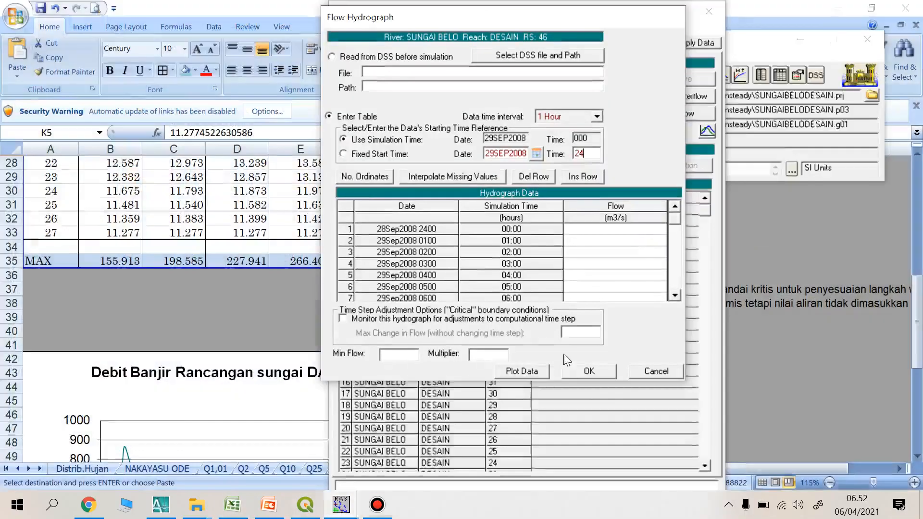
left_click(624, 220)
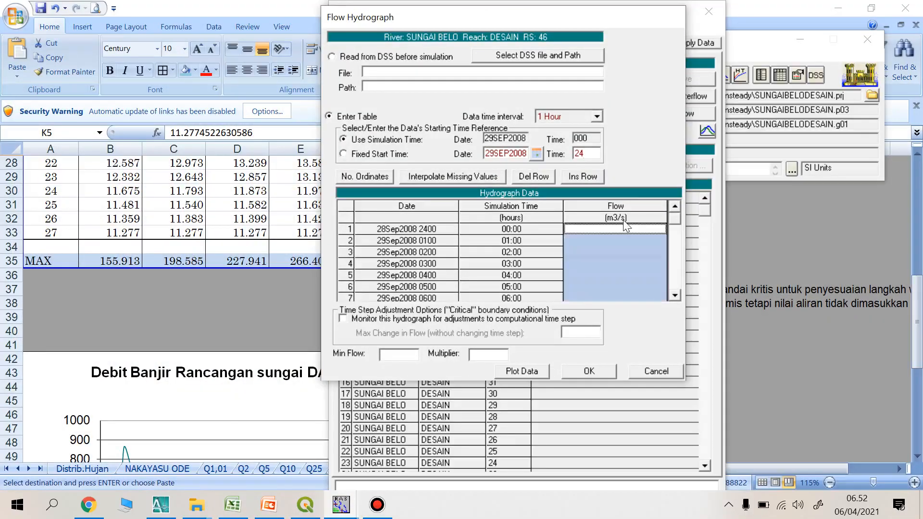
key("ctrl+v")
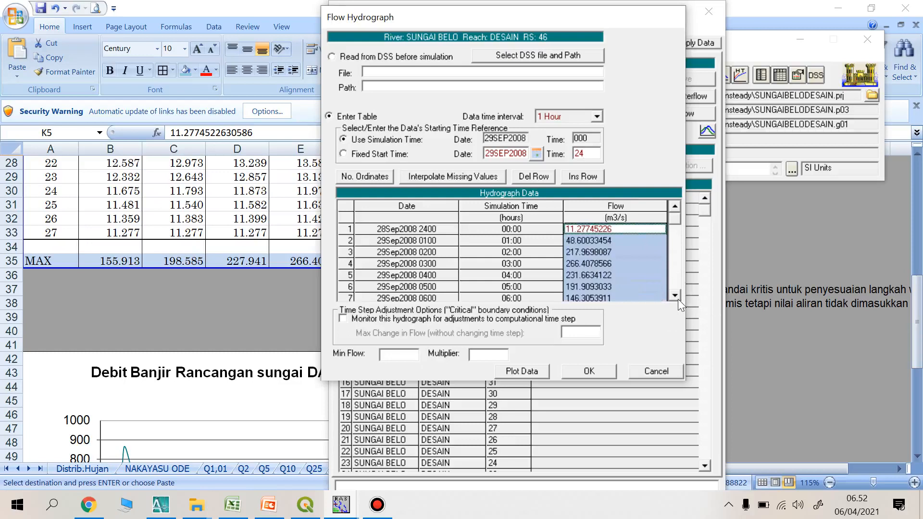
Check the pasted station 46 flows in the table and as a plot, and accept the flow hydrograph
scroll(677, 299, "down", 4)
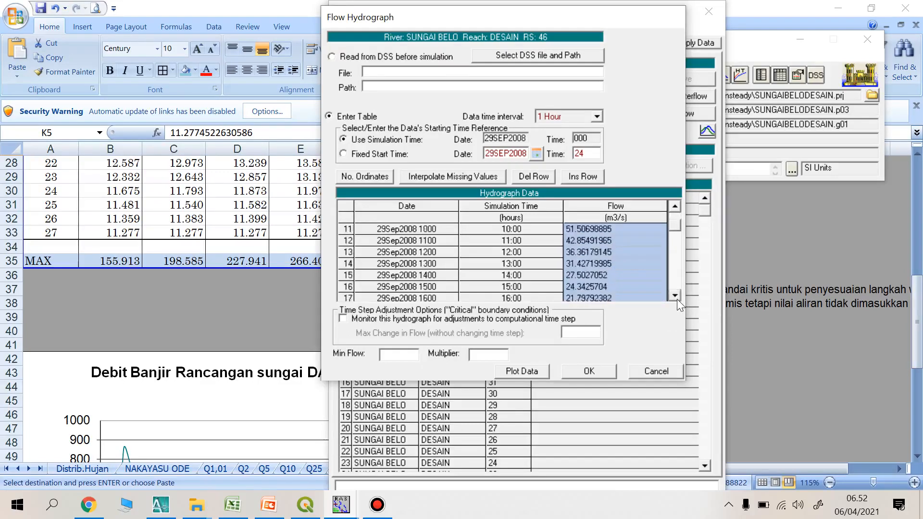
scroll(677, 299, "down", 3)
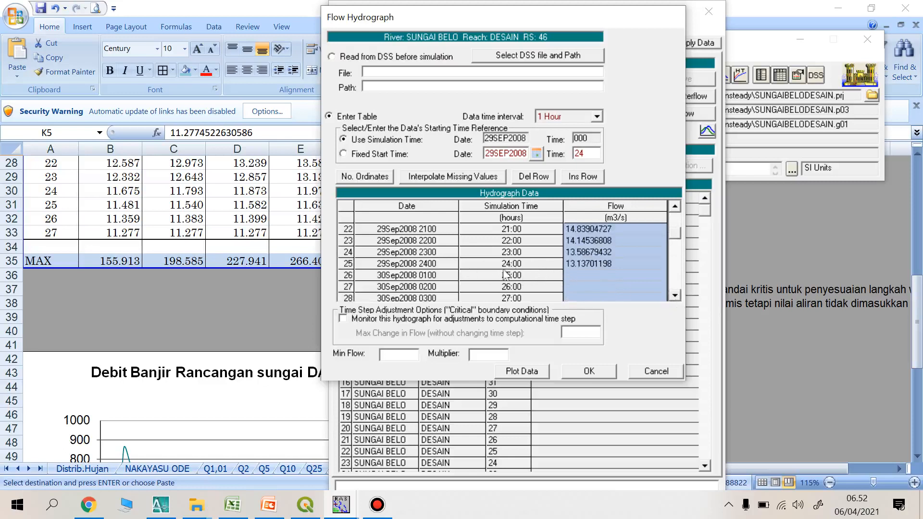
left_click(535, 371)
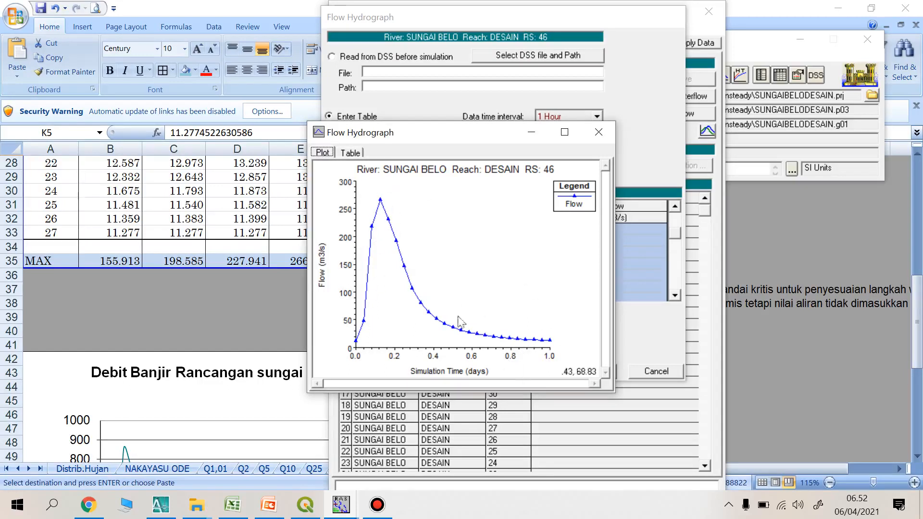
left_click(581, 198)
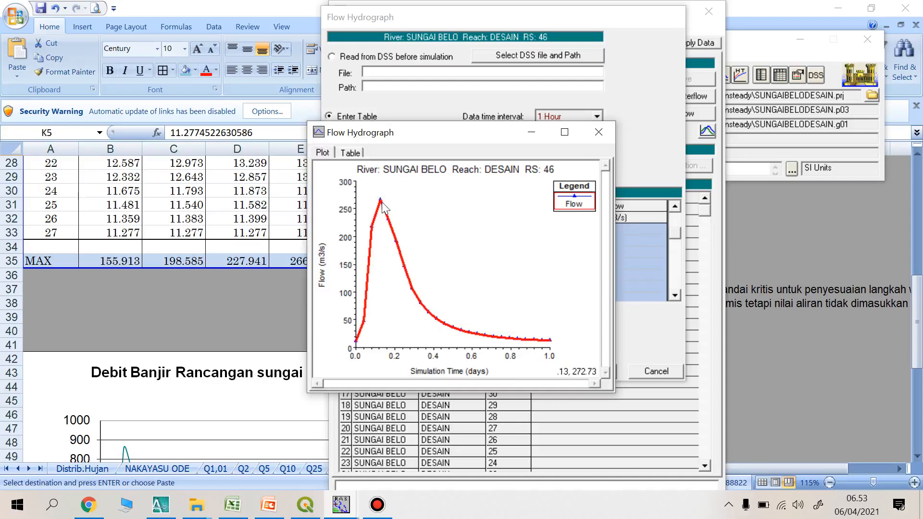
left_click(598, 130)
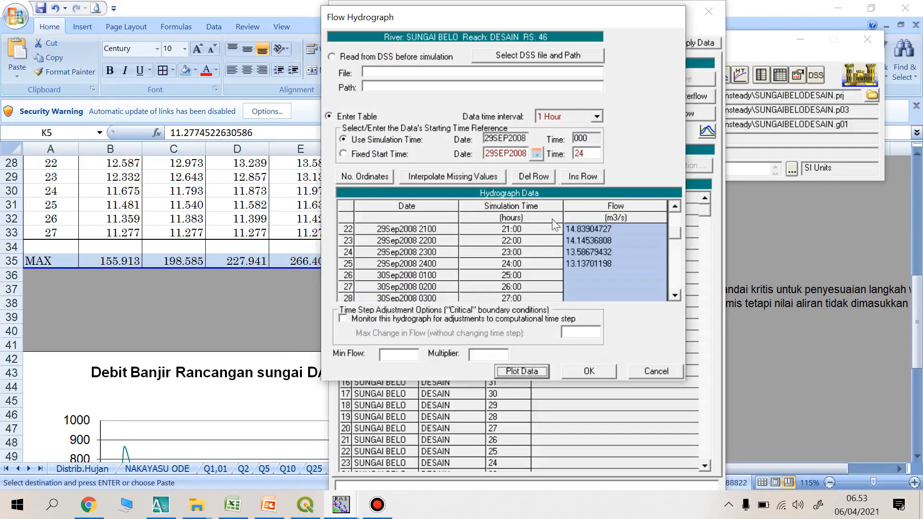
left_click_drag(462, 19, 526, 48)
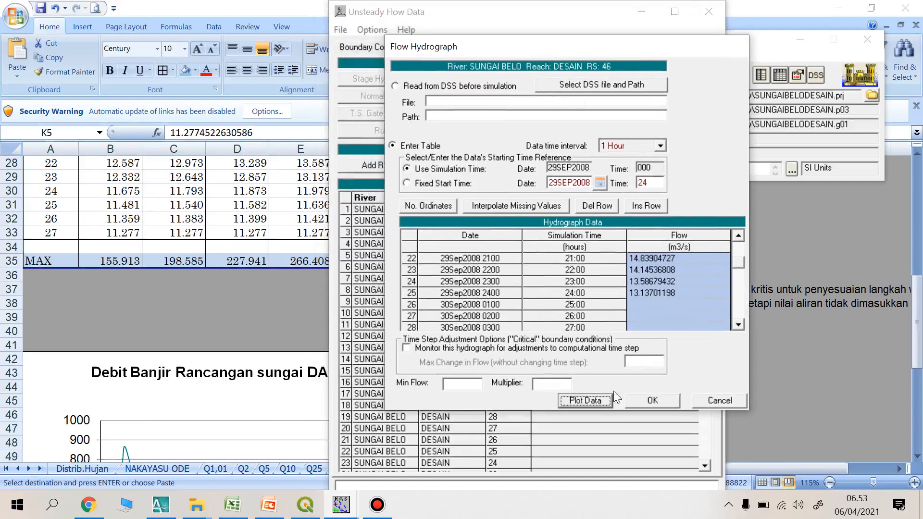
left_click(650, 403)
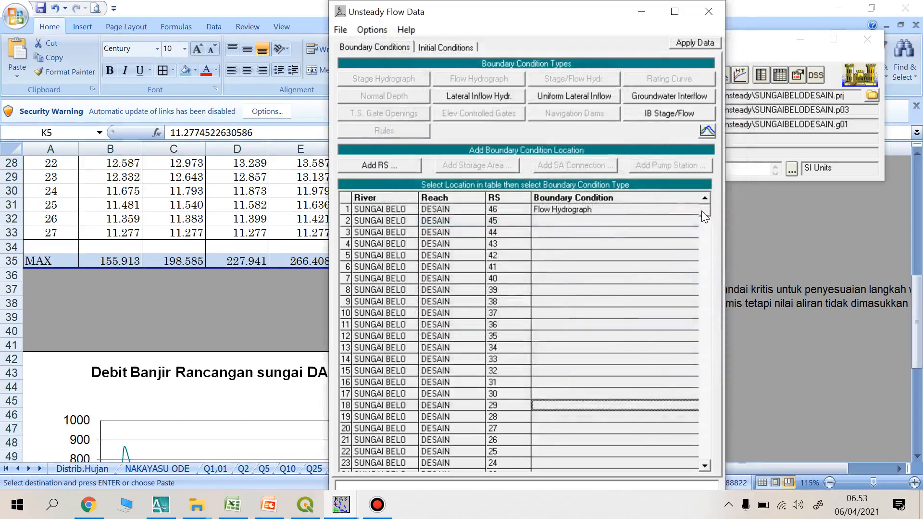
Assign a Normal Depth boundary condition with a friction slope of 0.005 to river station 1
left_click_drag(702, 212, 710, 454)
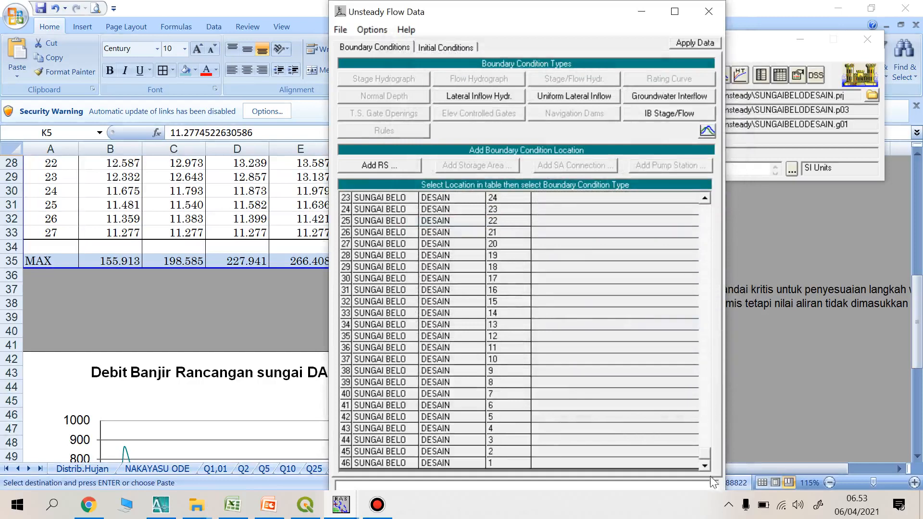
left_click(557, 462)
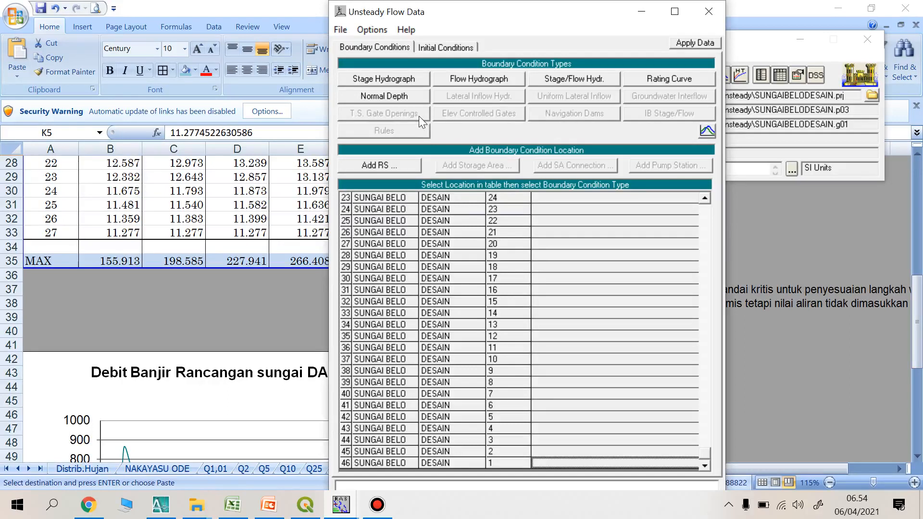
left_click(401, 97)
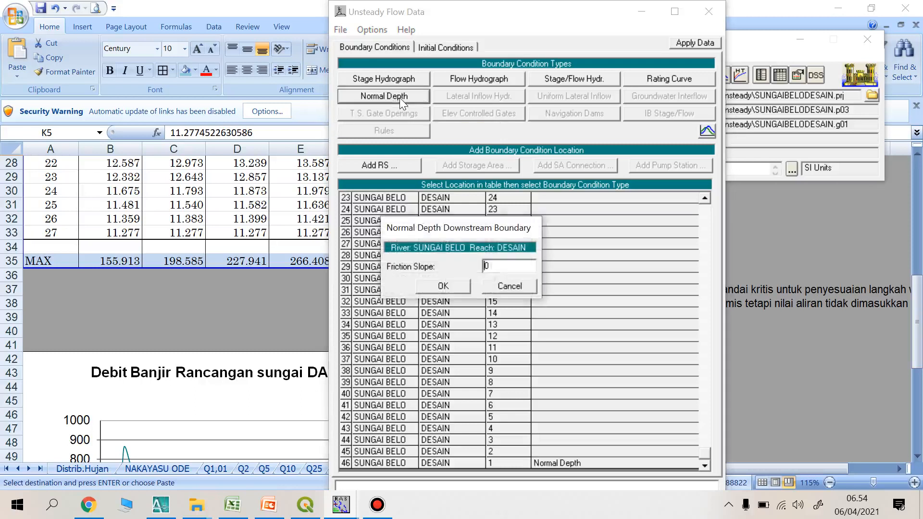
left_click(499, 264)
type("0.000")
key("BackSpace")
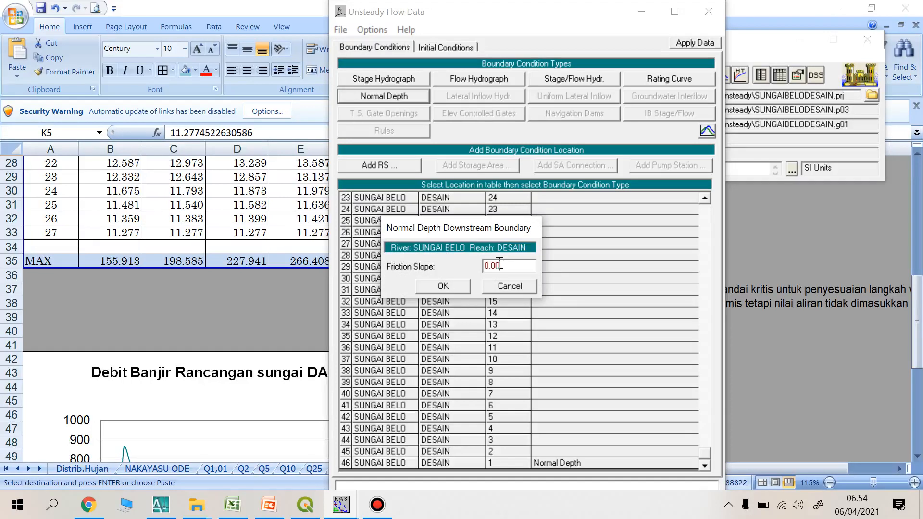
type("5")
left_click(443, 286)
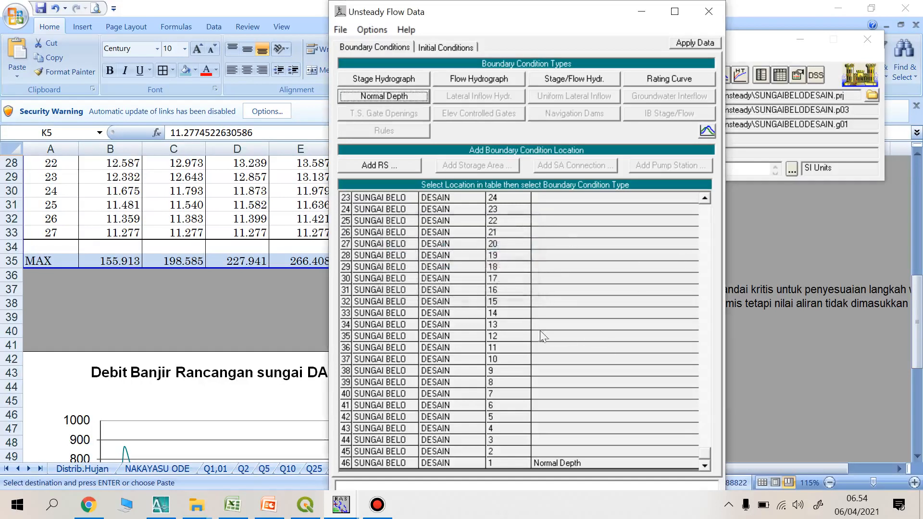
Save the unsteady flow data under the title "unsteady latihan" and close the unsteady flow data editor
left_click(339, 30)
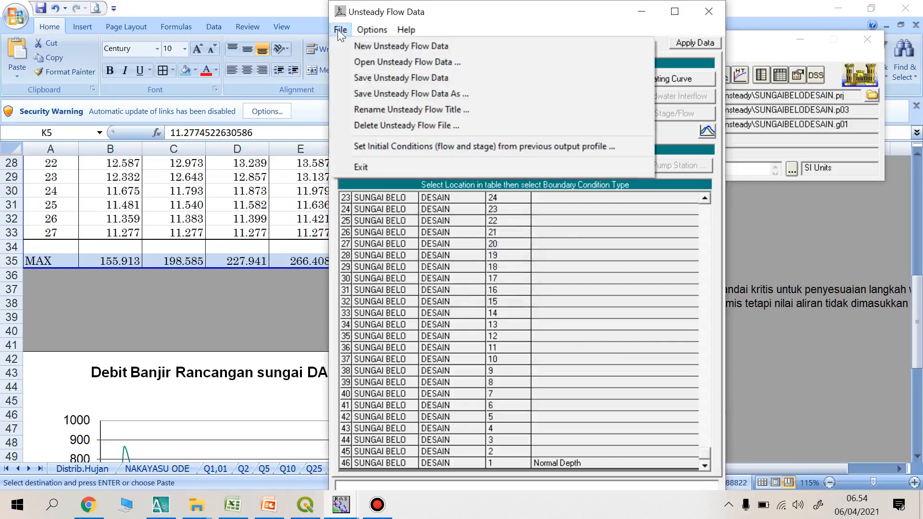
left_click(388, 83)
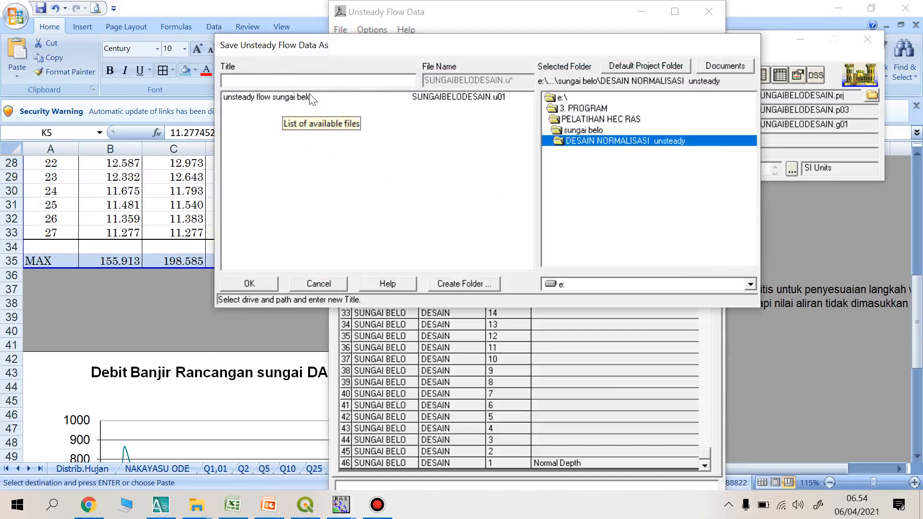
type("unstea")
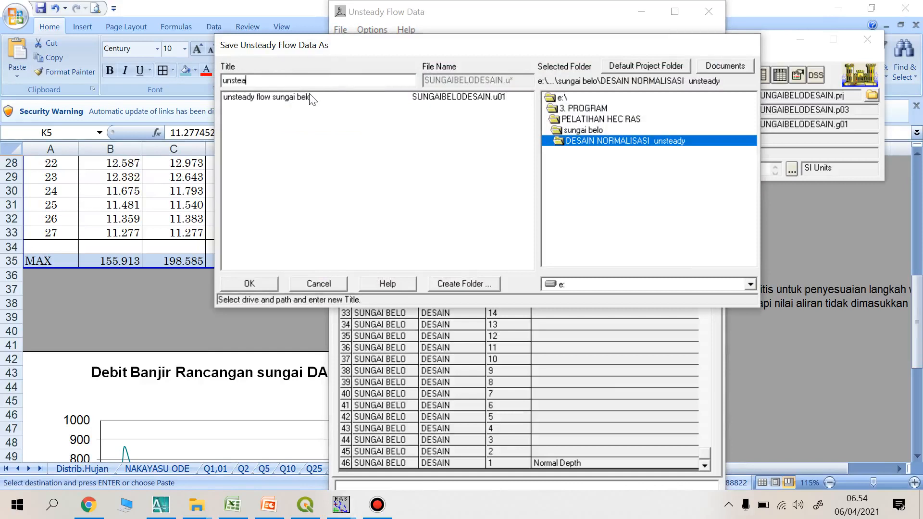
type("dy latihan")
left_click(272, 283)
left_click(341, 31)
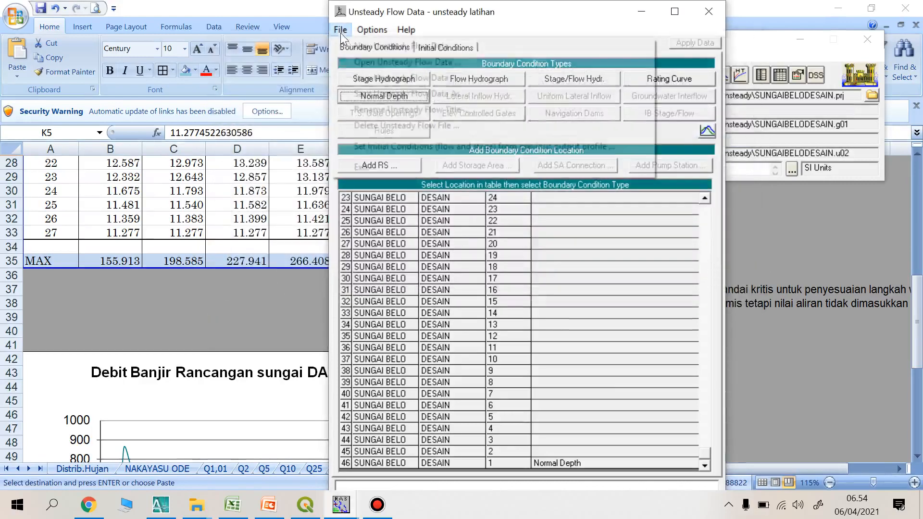
left_click(380, 82)
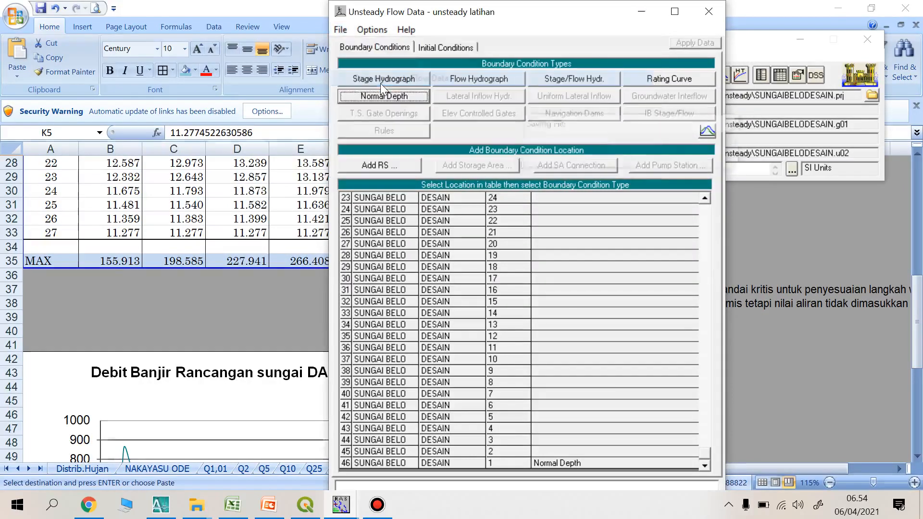
left_click(708, 11)
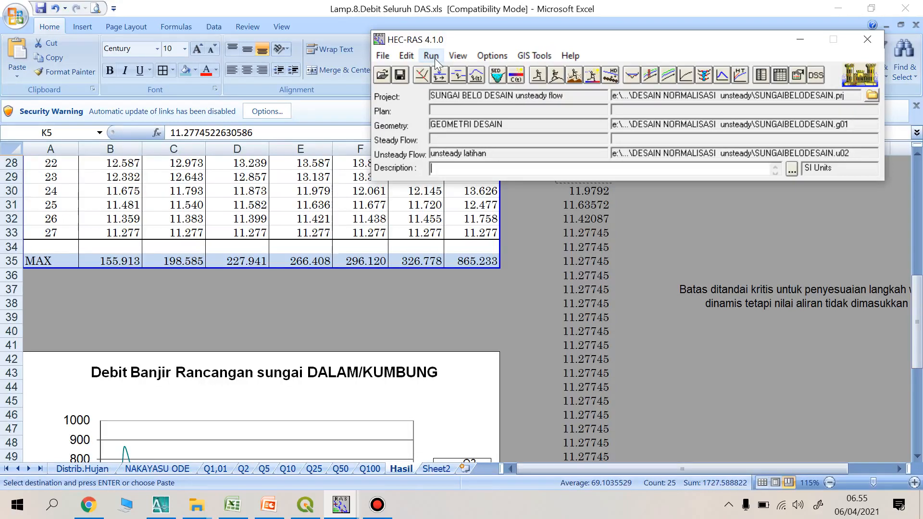
Compute an unsteady flow analysis with the GEOMETRI DESAIN geometry and the unsteady latihan flow file
left_click(435, 58)
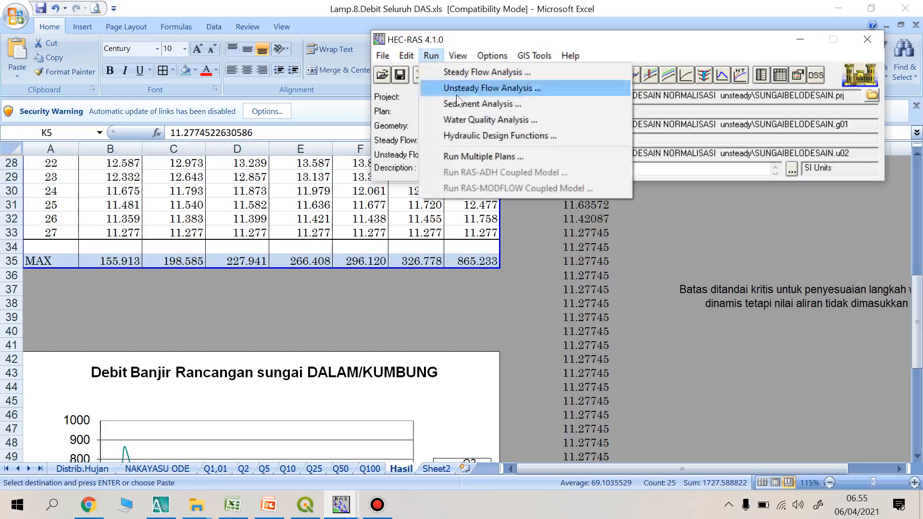
left_click(481, 93)
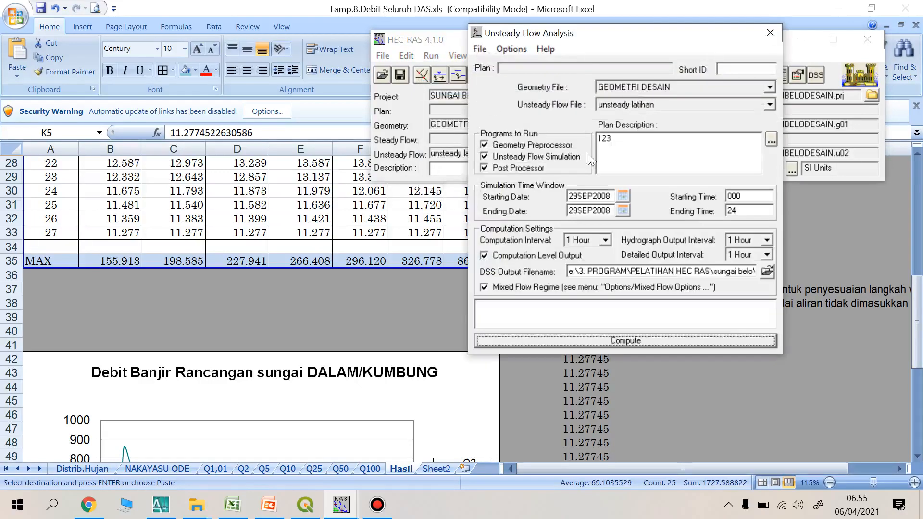
left_click_drag(563, 35, 503, 16)
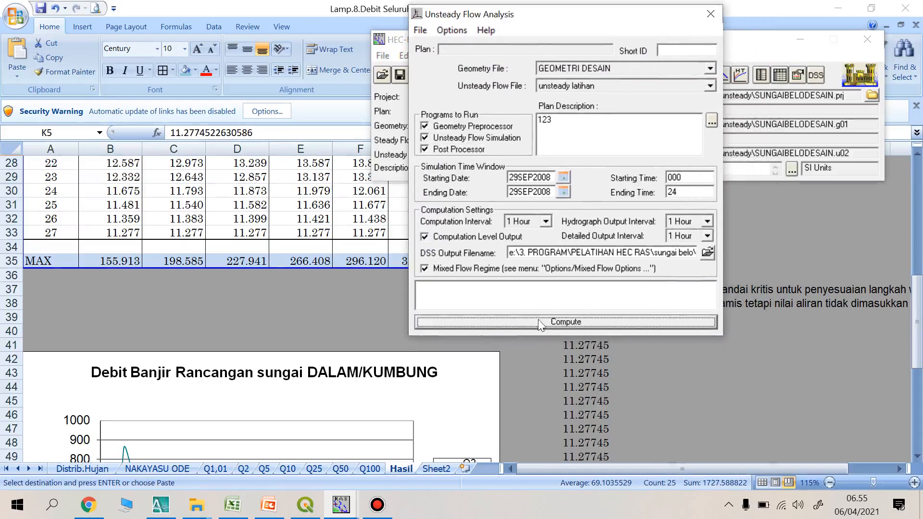
left_click(566, 325)
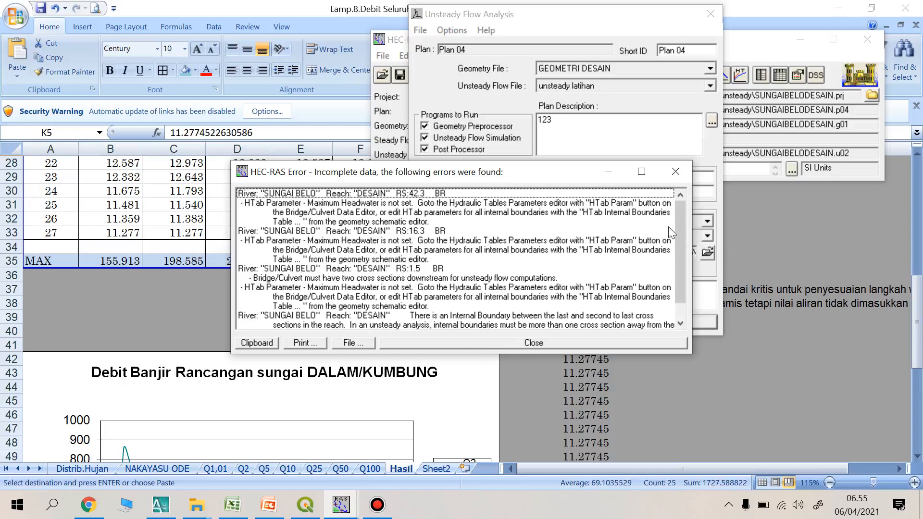
Review the error list from the computation and close the unsteady flow analysis
left_click_drag(682, 219, 689, 200)
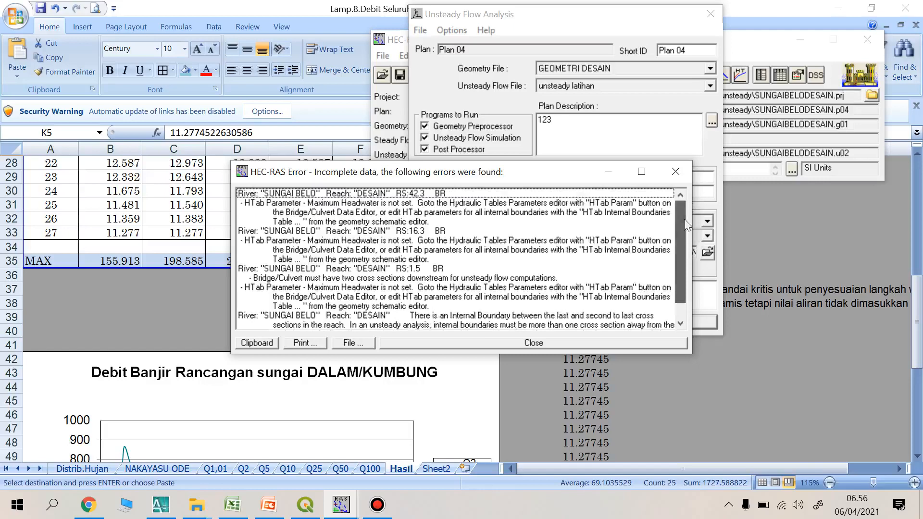
left_click(540, 342)
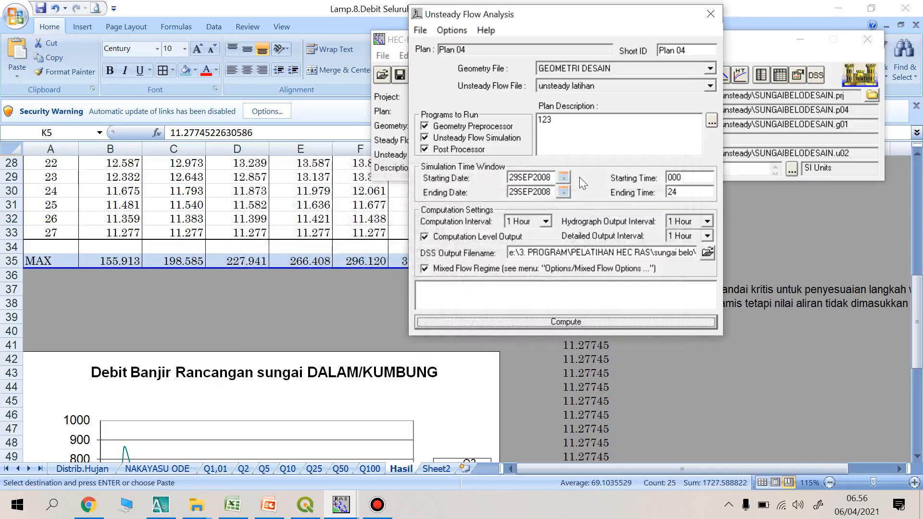
left_click(708, 14)
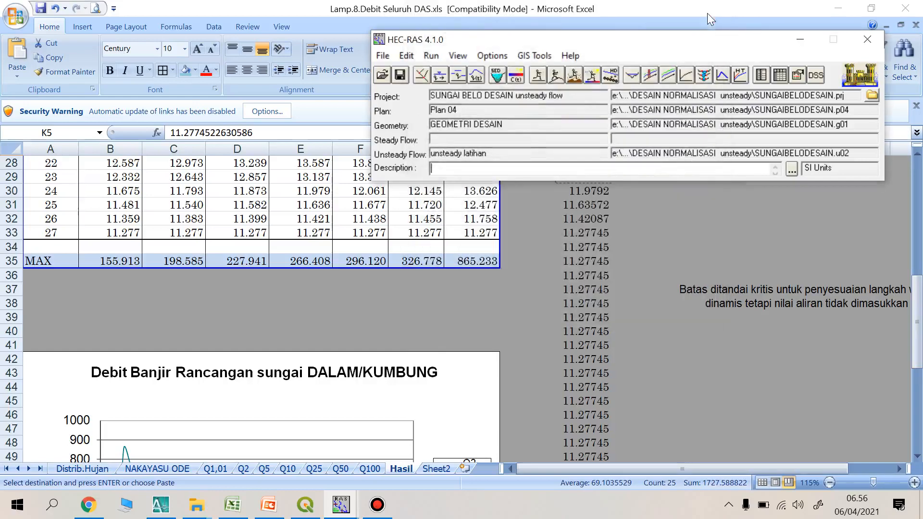
Open the bridge and culvert data of the GEOMETRI DESAIN geometry and delete the bridge at river station 42.3
left_click(423, 77)
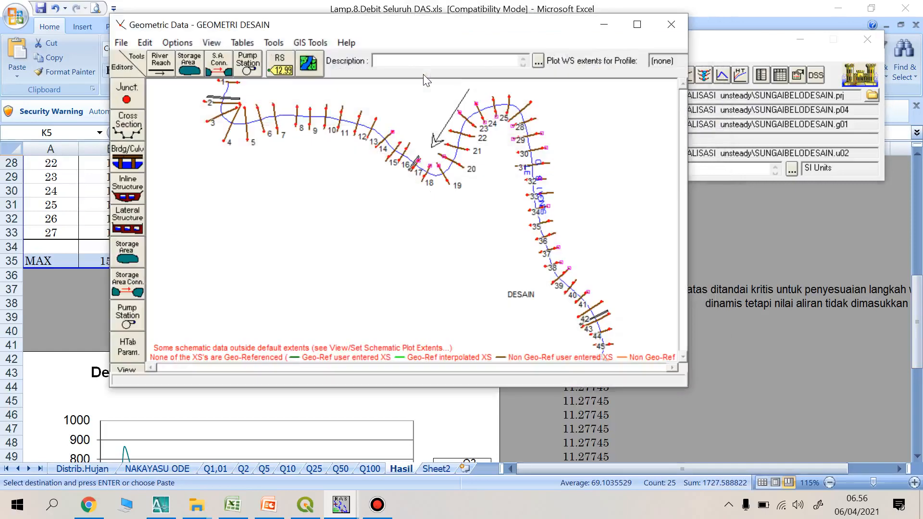
left_click(136, 164)
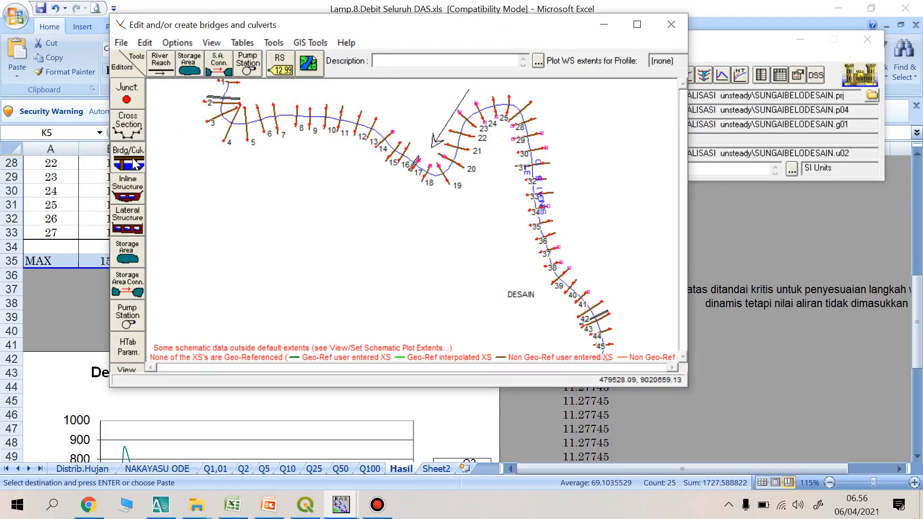
left_click_drag(661, 98, 489, 25)
left_click(469, 37)
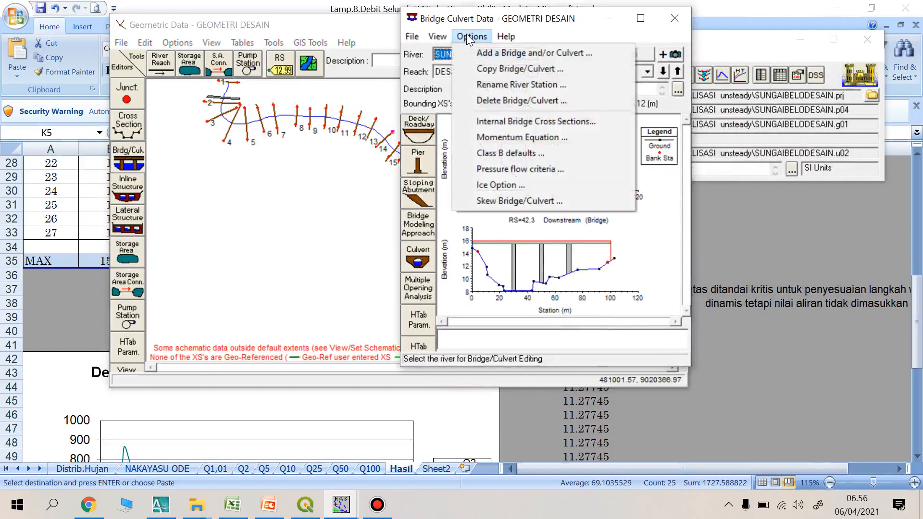
left_click(518, 101)
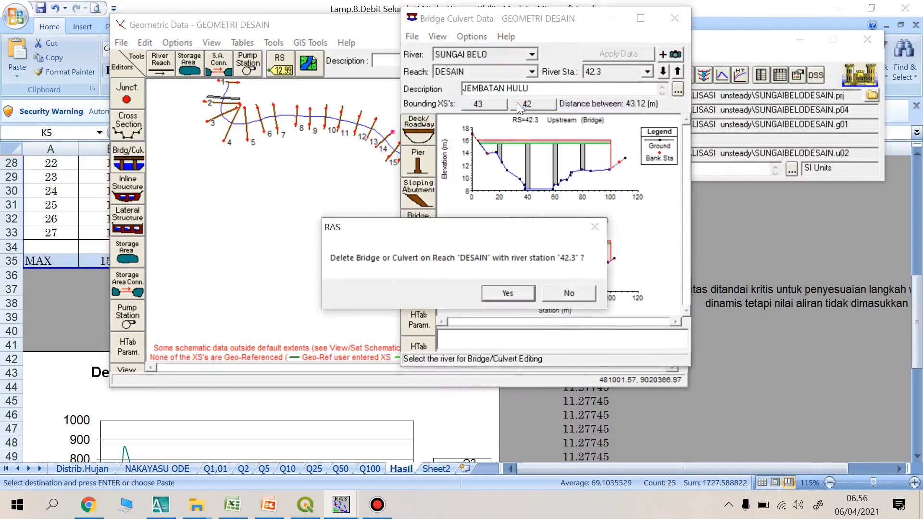
left_click(518, 292)
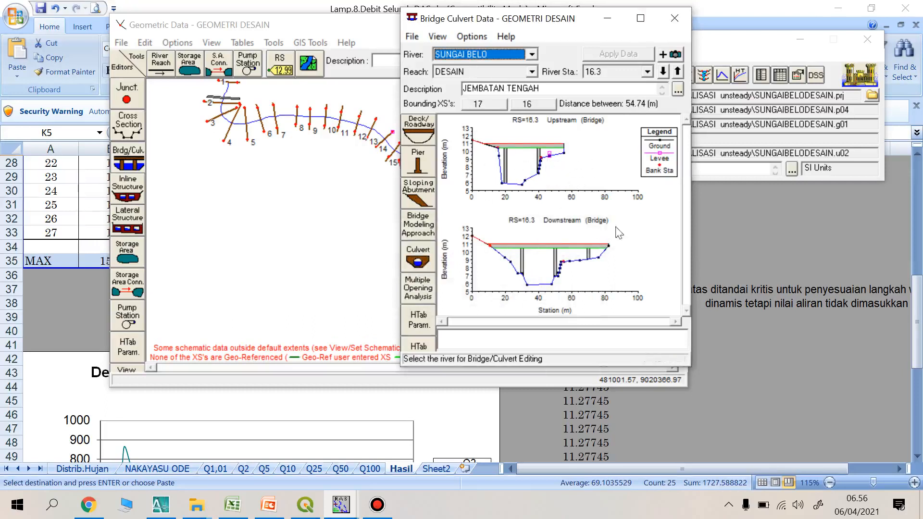
Delete the bridges at river stations 16.3 and 1.5 from the DESAIN reach
left_click(474, 37)
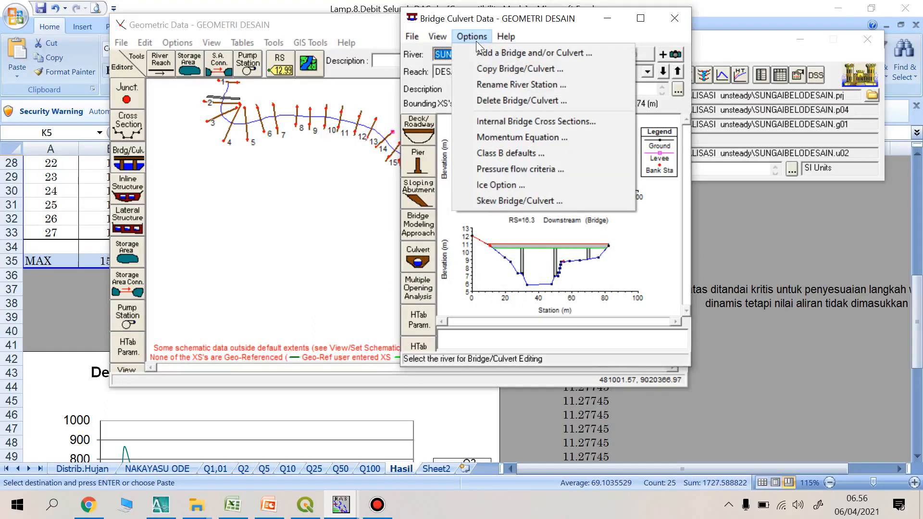
left_click(511, 101)
left_click(508, 292)
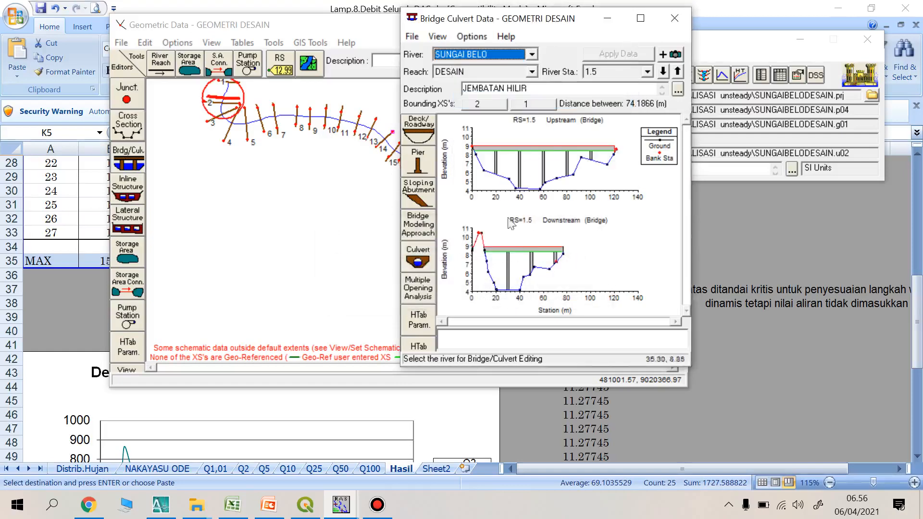
left_click(471, 36)
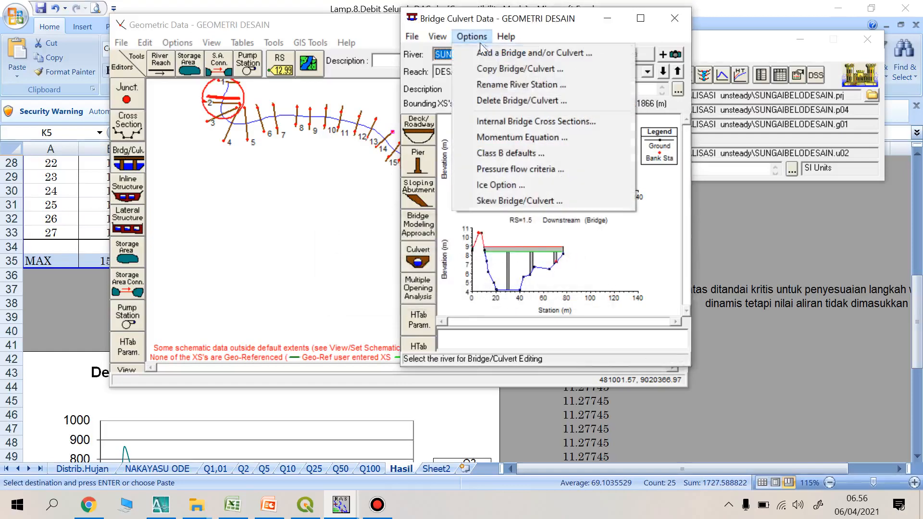
left_click(533, 100)
left_click(505, 293)
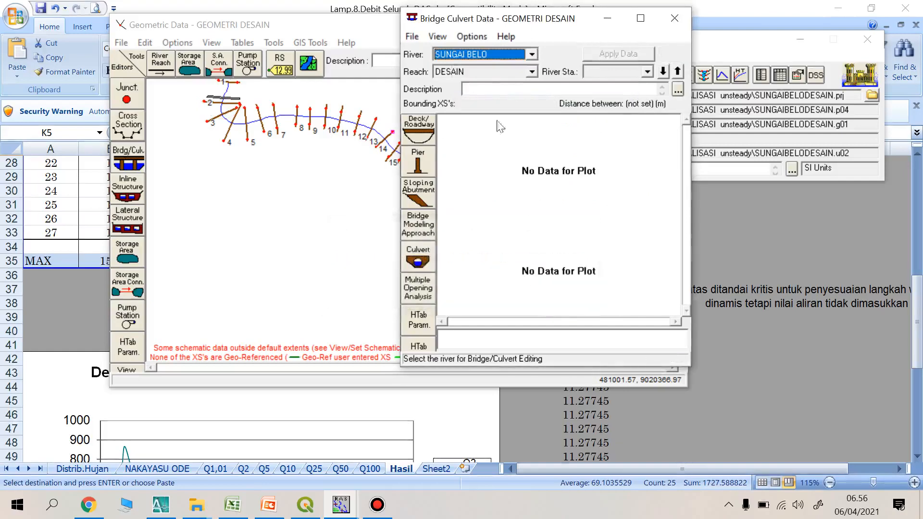
left_click(471, 36)
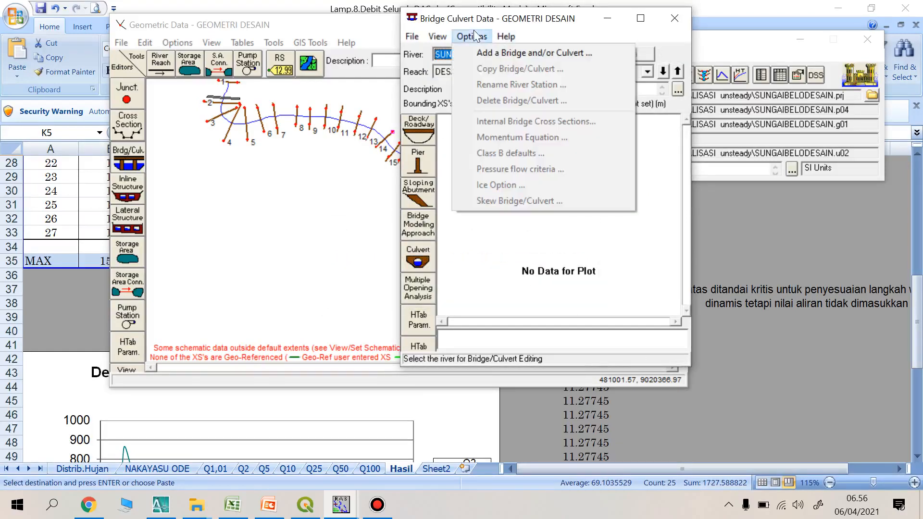
Check the deck/roadway, pier and sloping abutment editors for remaining bridge data without changing anything, and close the bridge culvert data
left_click(443, 159)
left_click(418, 129)
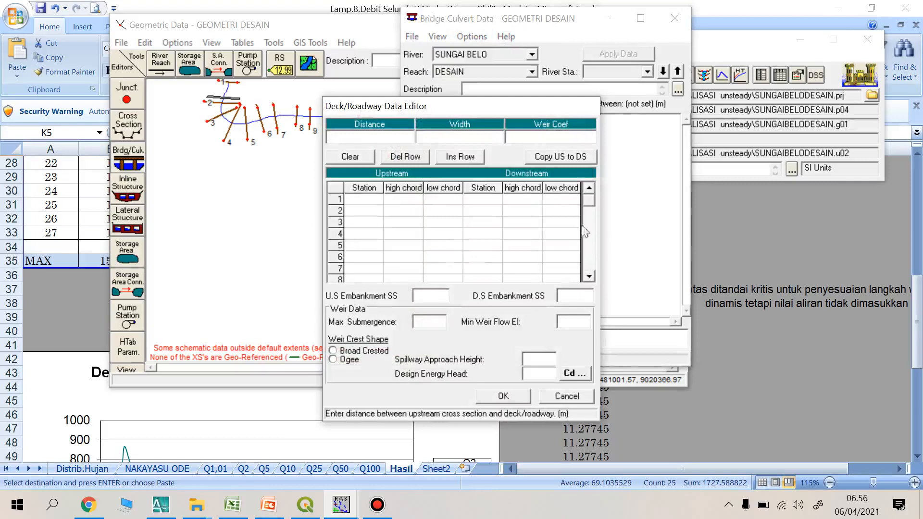
left_click(553, 396)
left_click(425, 171)
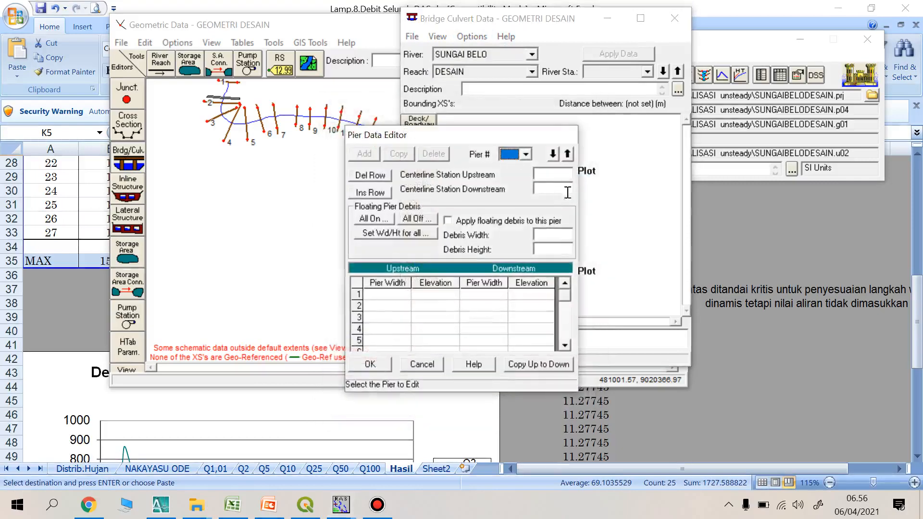
left_click(432, 367)
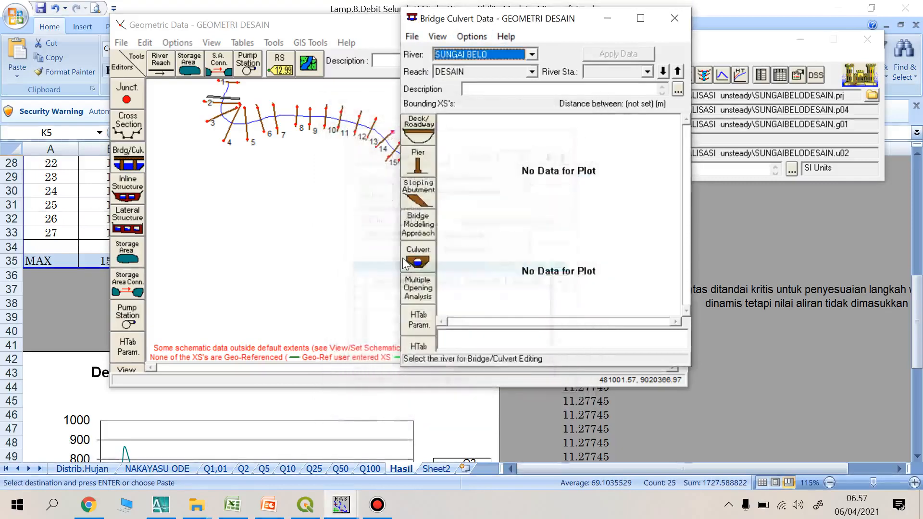
left_click(418, 192)
left_click(430, 341)
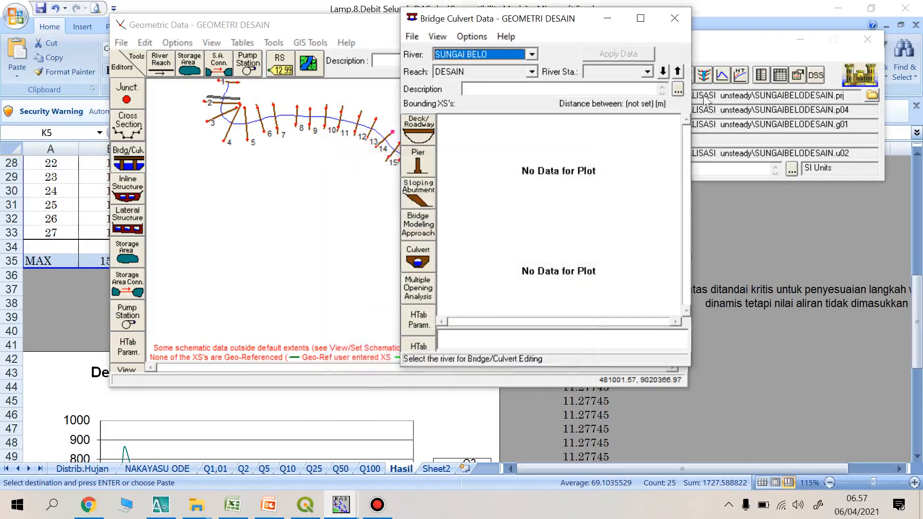
left_click(673, 18)
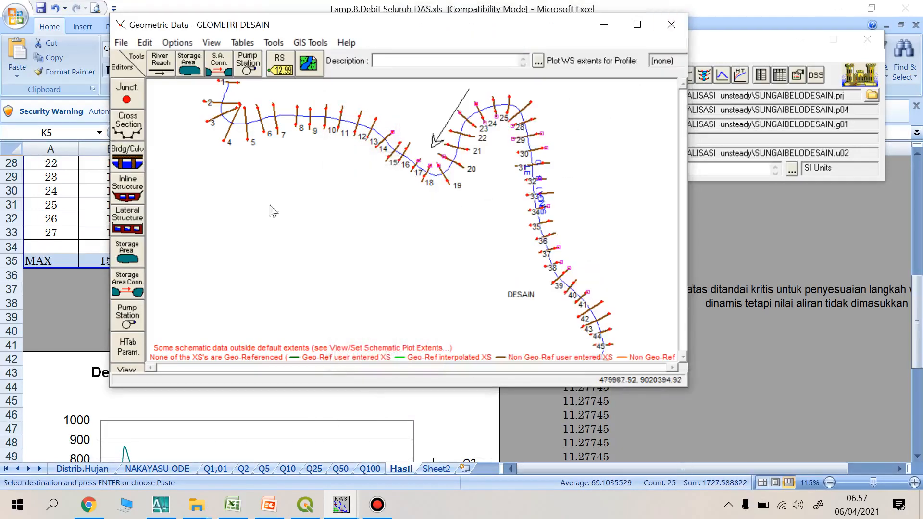
Save the GEOMETRI DESAIN geometry data and close the geometry editor
left_click(122, 42)
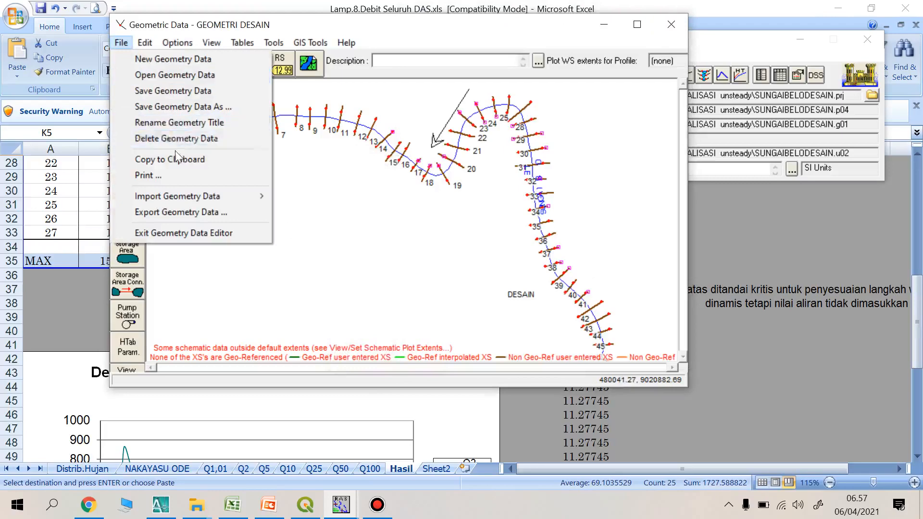
left_click(190, 91)
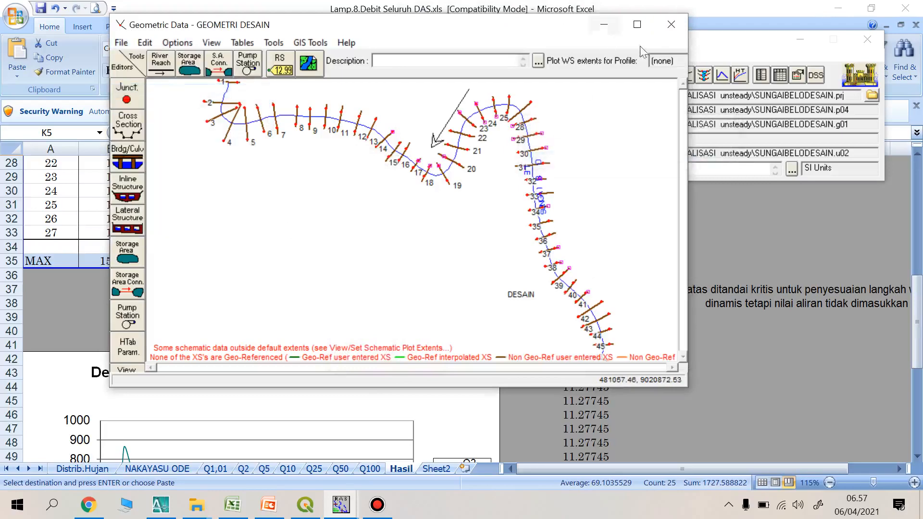
left_click(670, 25)
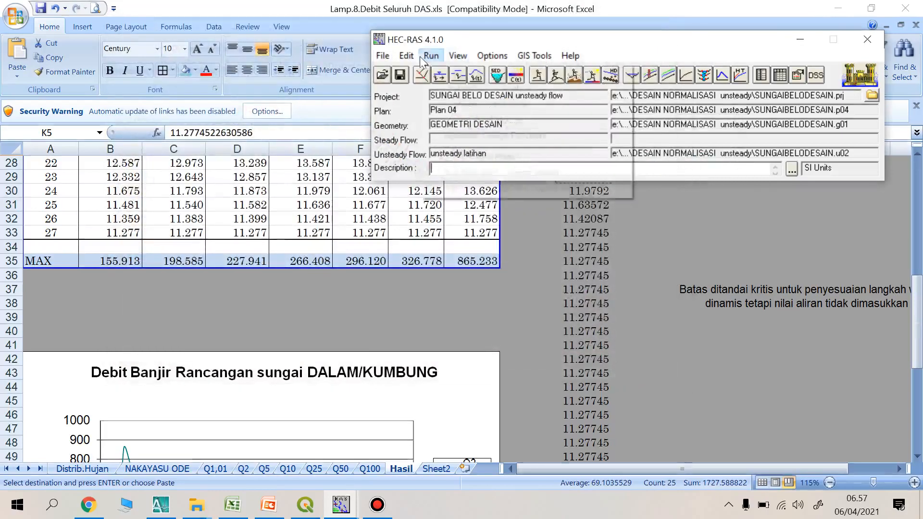
Compute the unsteady flow analysis of Plan 04 again, check the computation messages and close the analysis
left_click(431, 55)
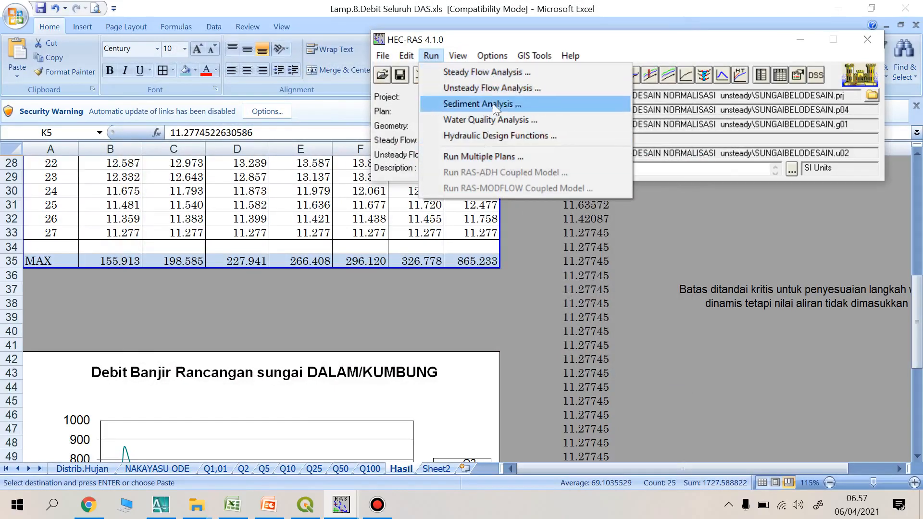
left_click(498, 89)
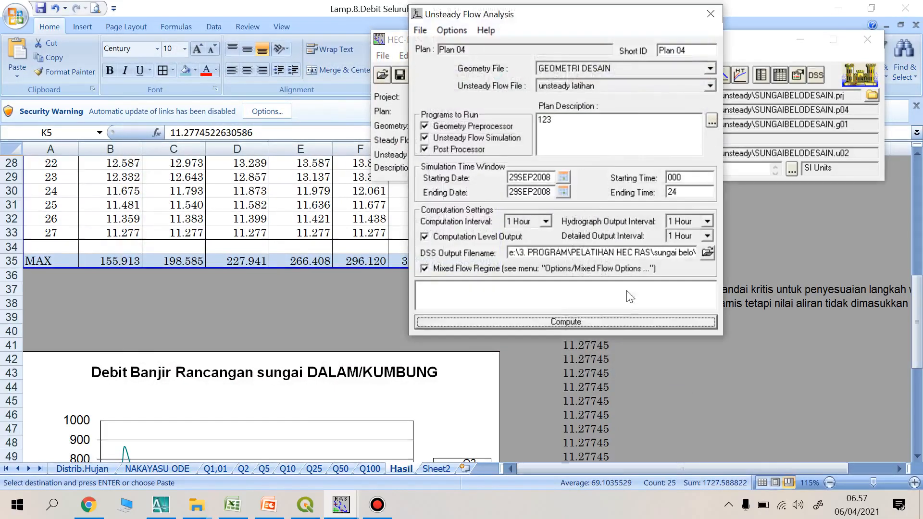
left_click(582, 323)
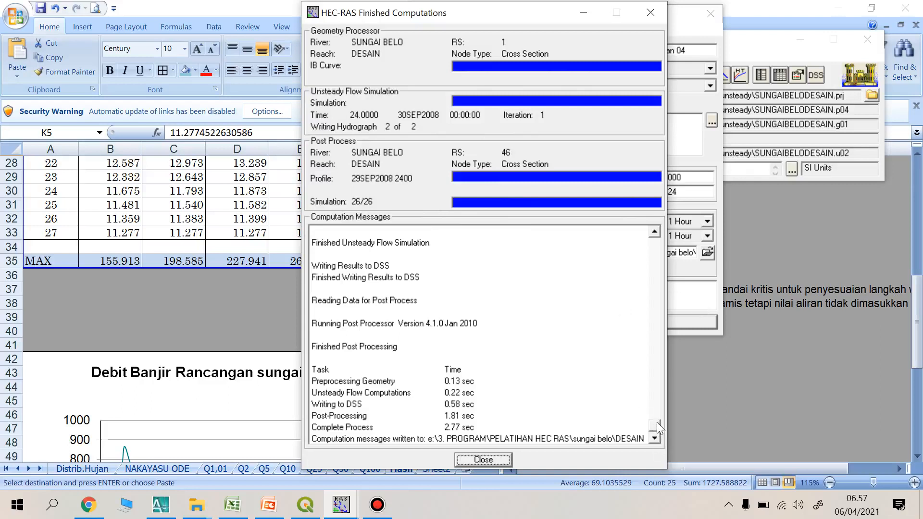
mouse_move(657, 420)
left_mouse_down()
mouse_move(688, 238)
mouse_move(667, 430)
left_mouse_up()
left_click(493, 460)
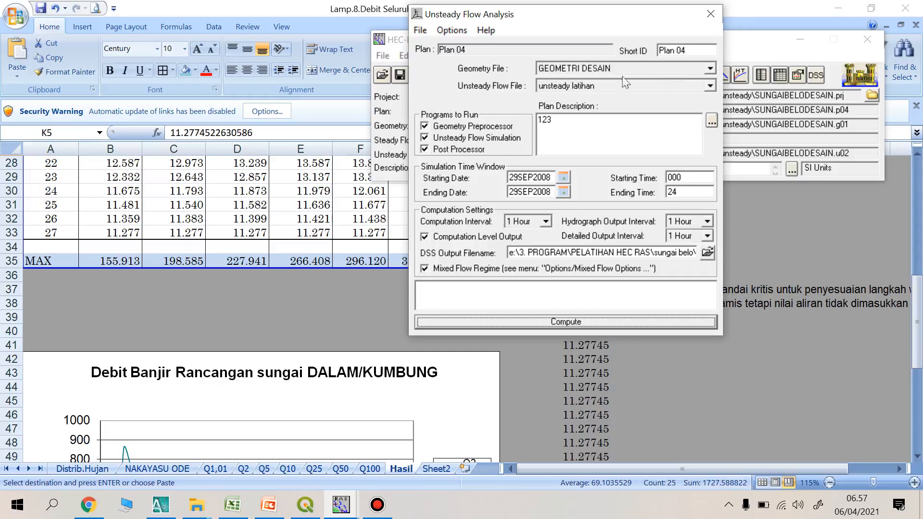
left_click(711, 13)
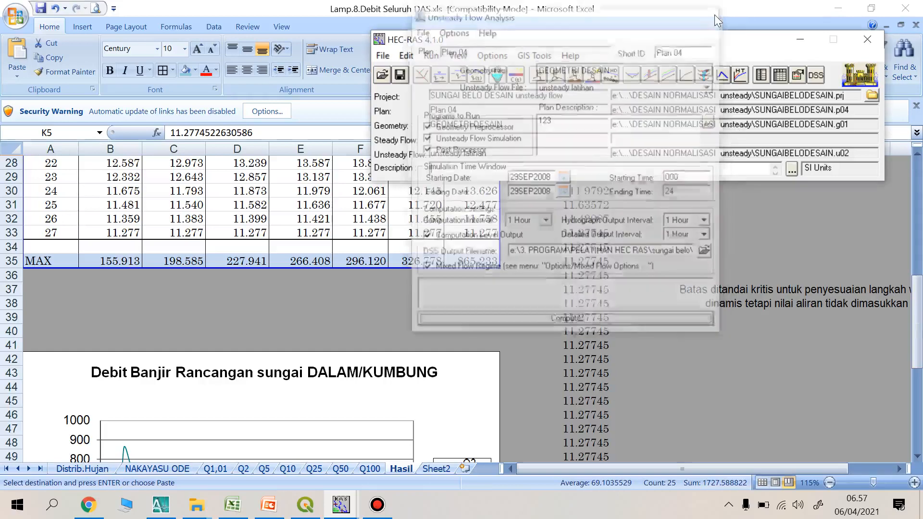
Display all available profiles in the X-Y-Z perspective plot of the river, view it enlarged and close the plot
left_click(700, 80)
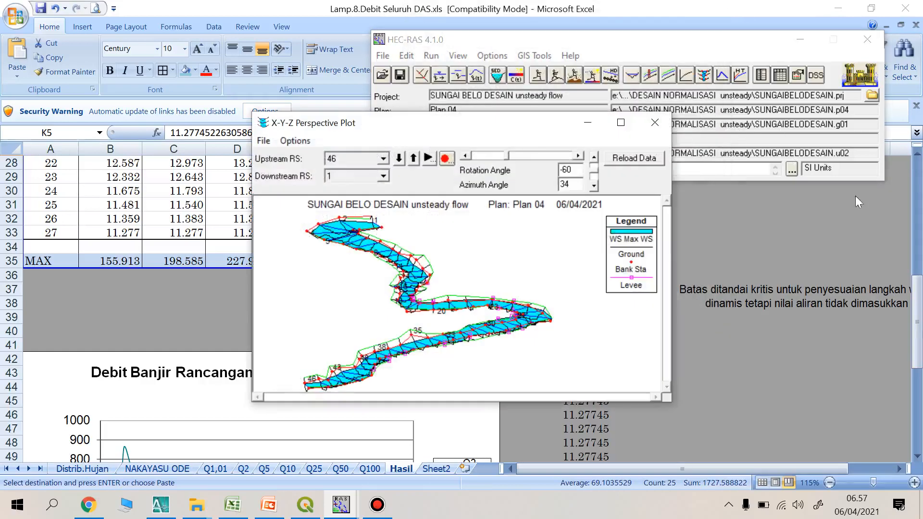
left_click(620, 123)
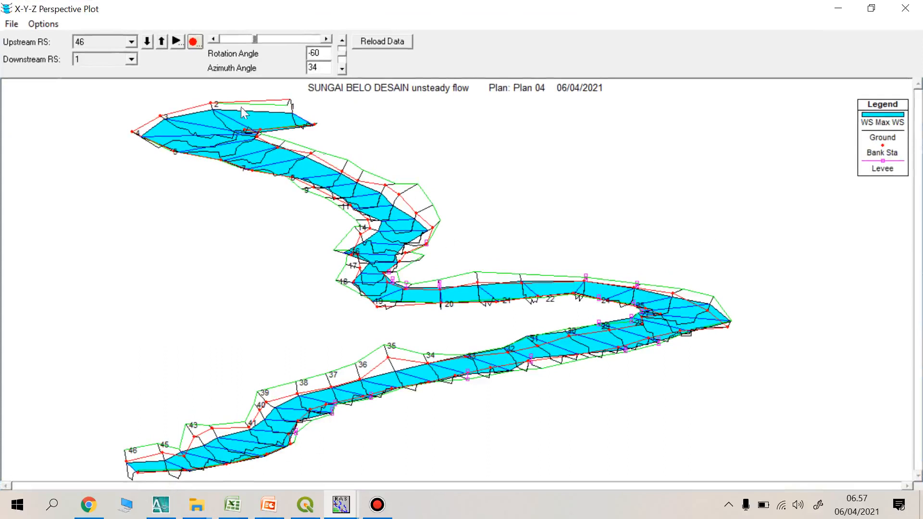
right_click(691, 161)
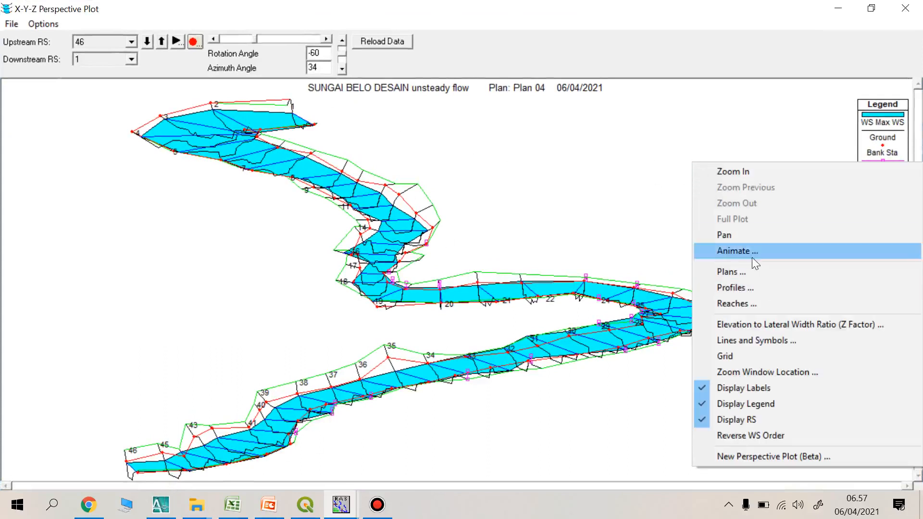
left_click(759, 288)
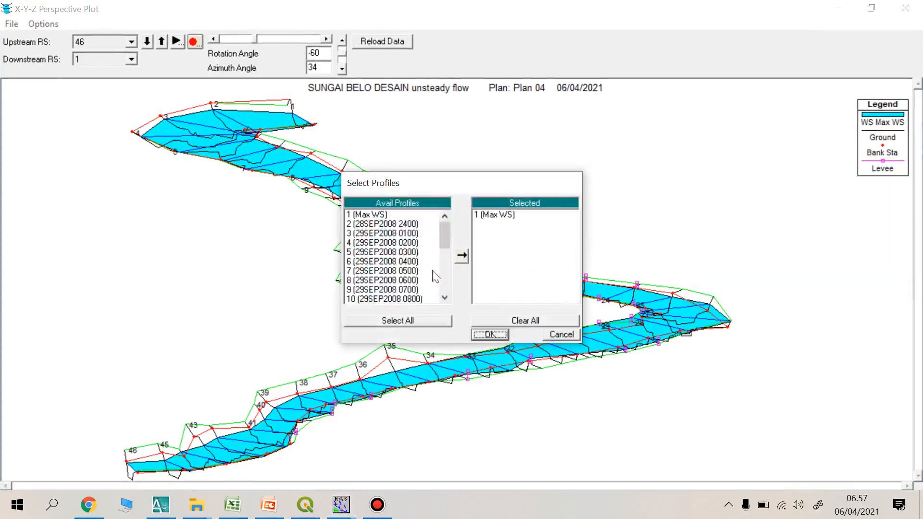
mouse_move(446, 232)
left_mouse_down()
mouse_move(432, 252)
mouse_move(452, 238)
mouse_move(446, 229)
left_mouse_up()
left_click(398, 245)
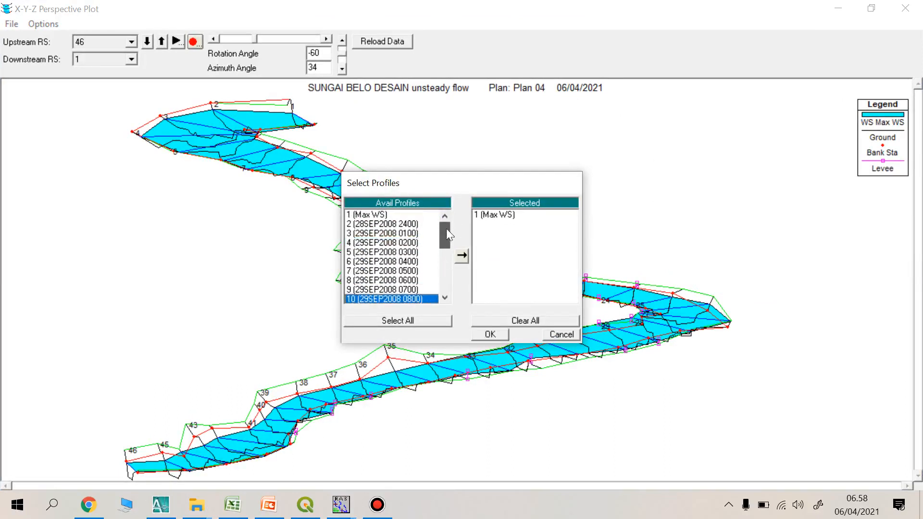
left_click(398, 225)
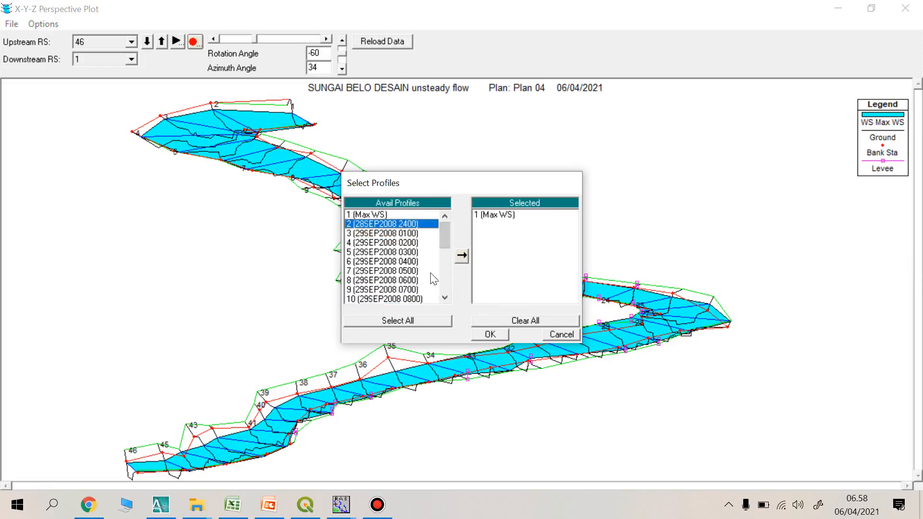
left_click(422, 318)
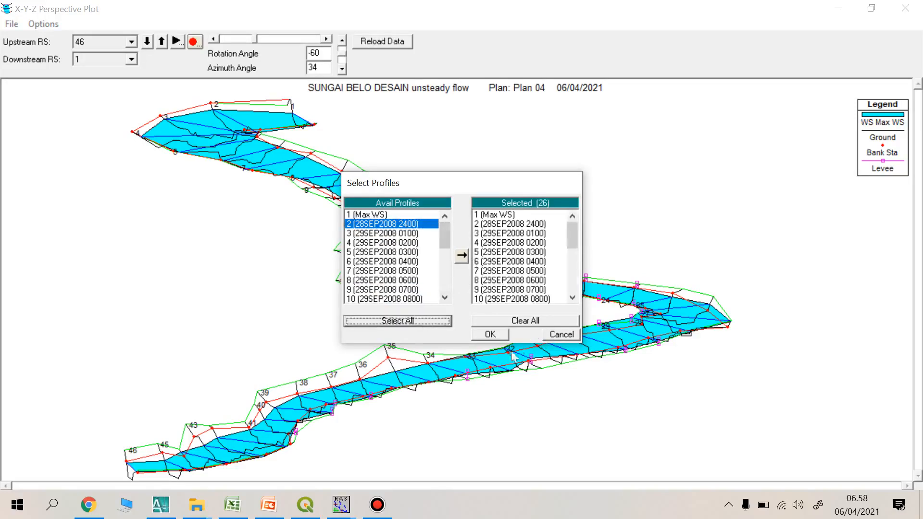
left_click(496, 335)
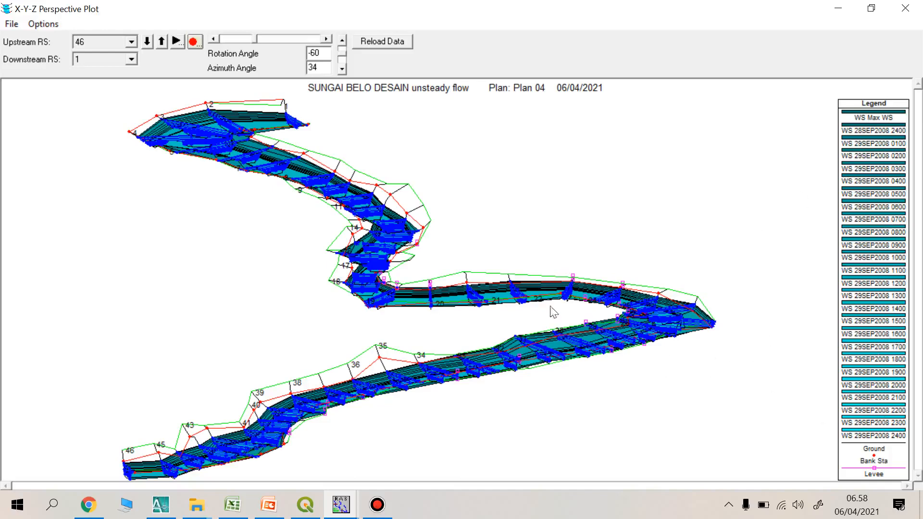
left_click(905, 9)
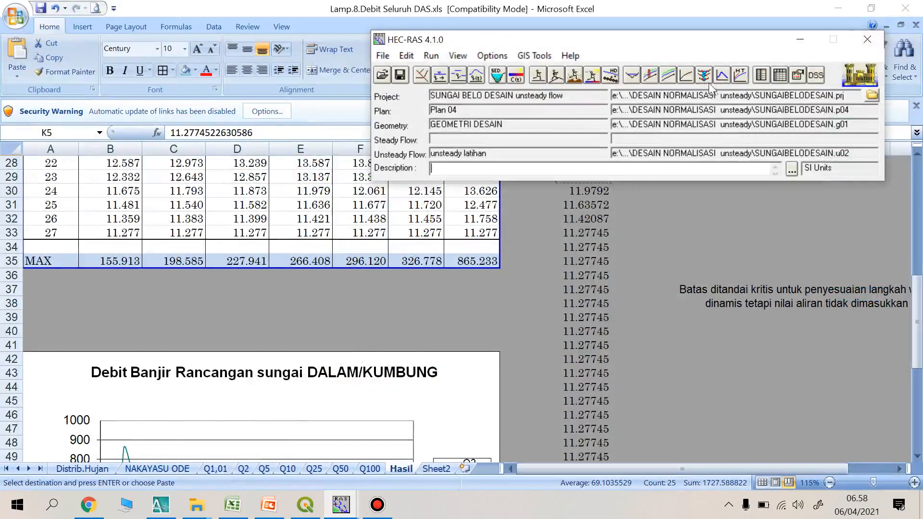
Examine the water surface and energy grade lines of the different profiles in the cross section plot at river station 46, and close it
left_click(633, 75)
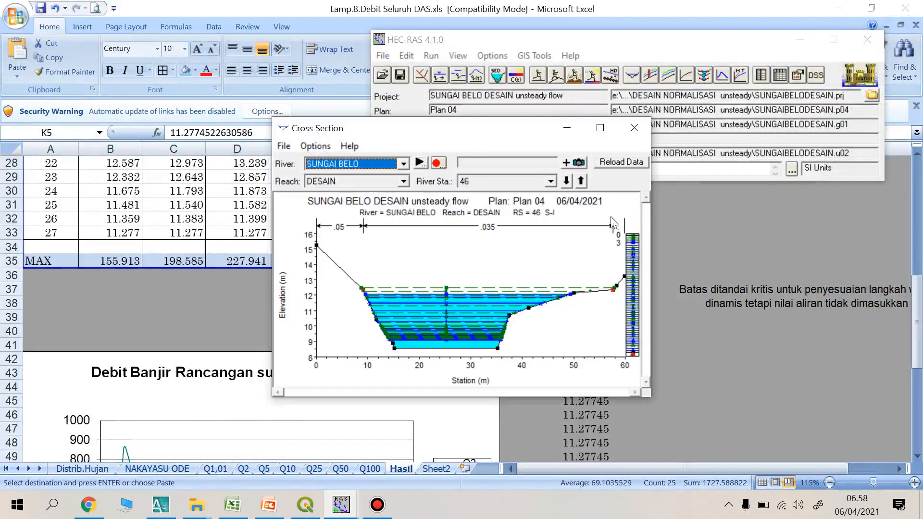
left_click(600, 127)
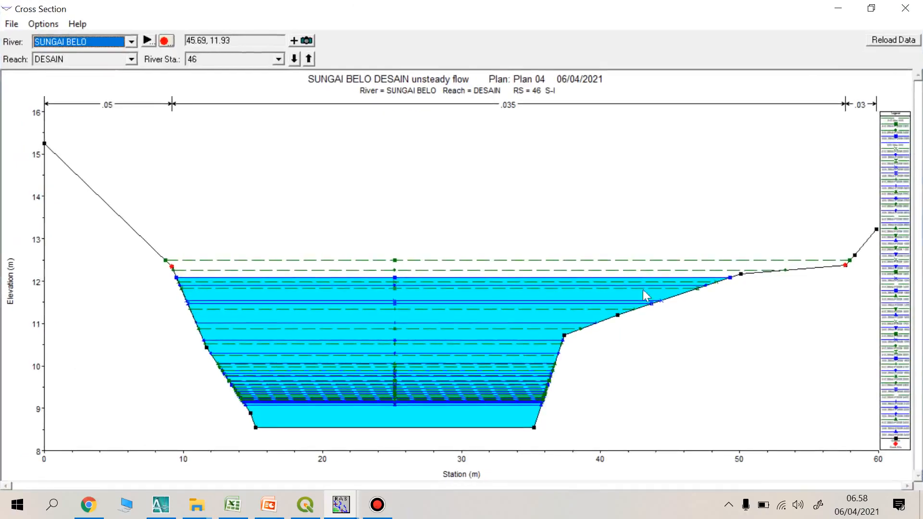
left_click(555, 272)
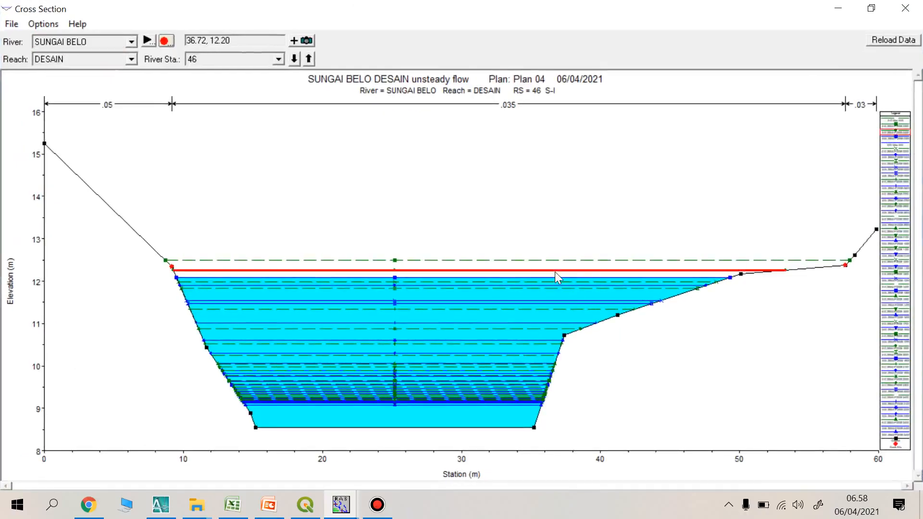
mouse_move(555, 272)
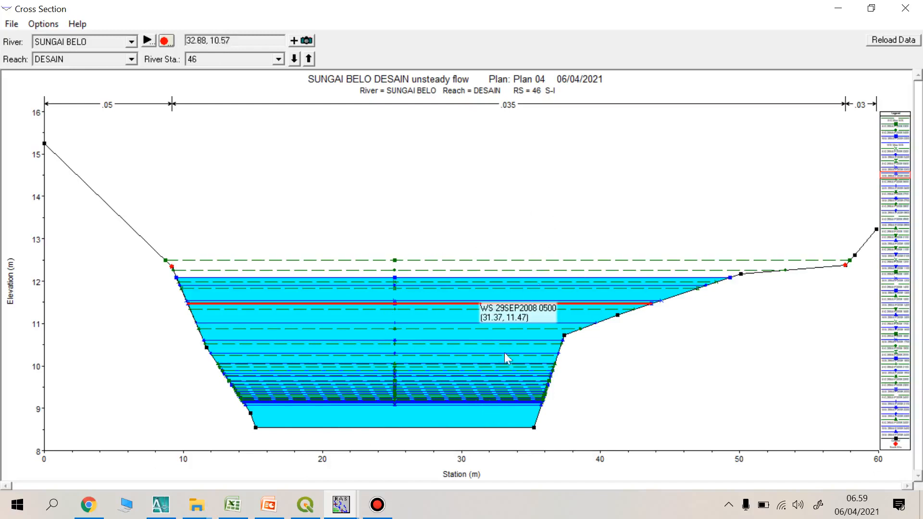
left_click(509, 399)
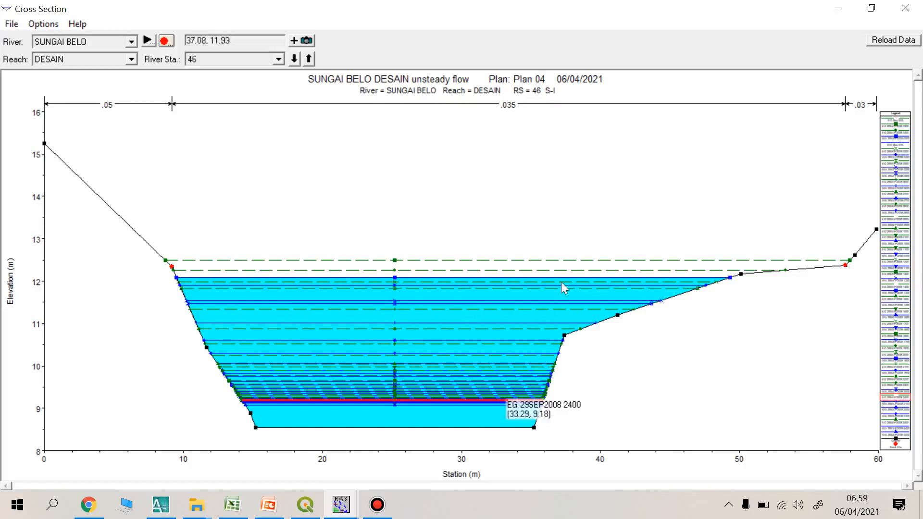
left_click(600, 278)
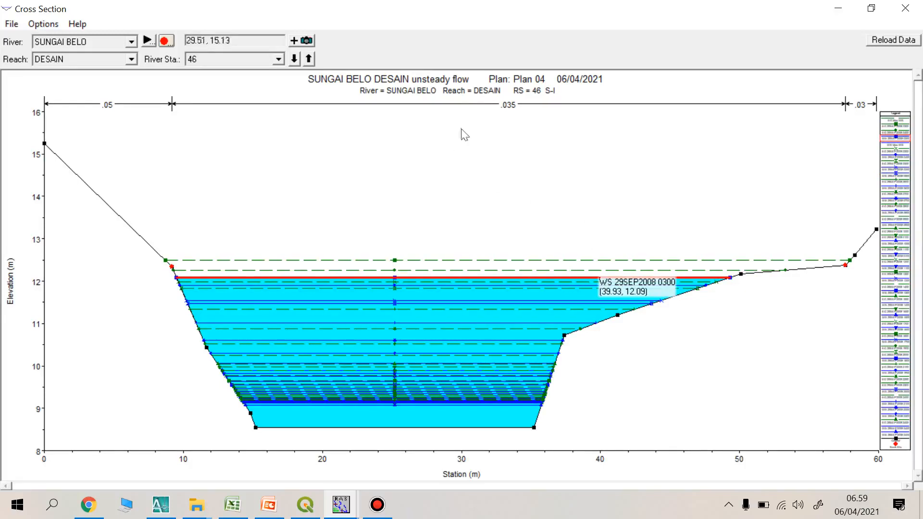
left_click(904, 14)
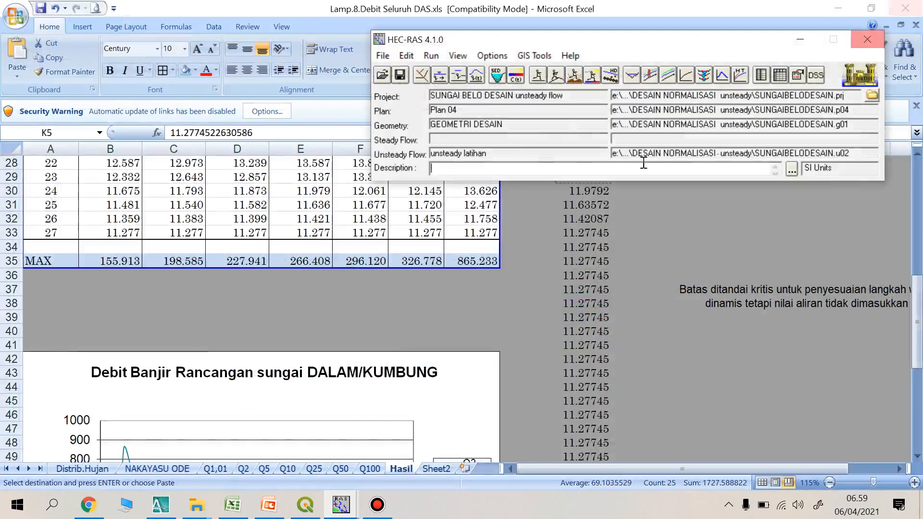
Check the errors, warnings and notes for Plan 04, and examine the Standard Table 1 profile output for the DESAIN reach
left_click(781, 79)
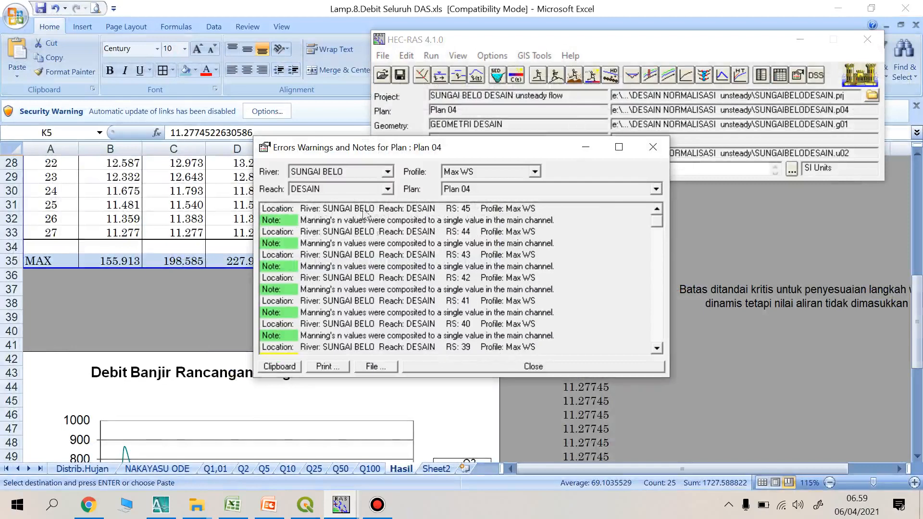
left_click(543, 365)
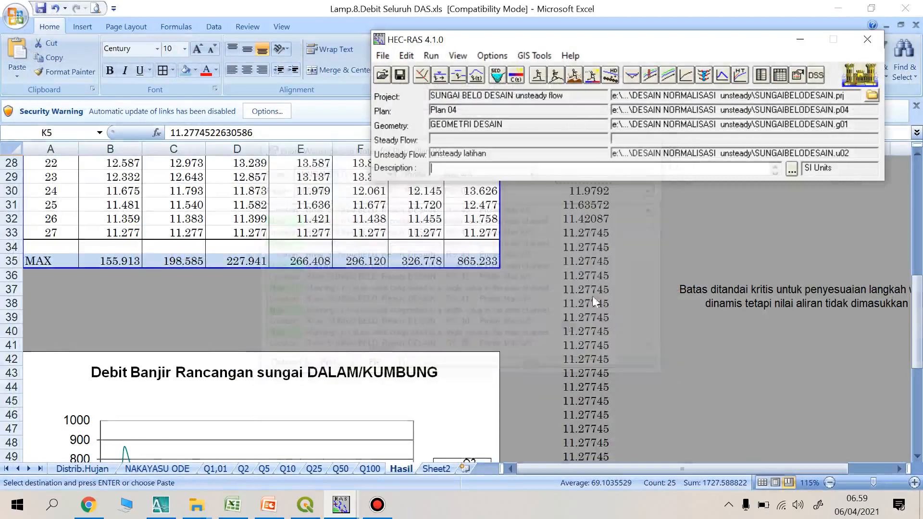
left_click(779, 75)
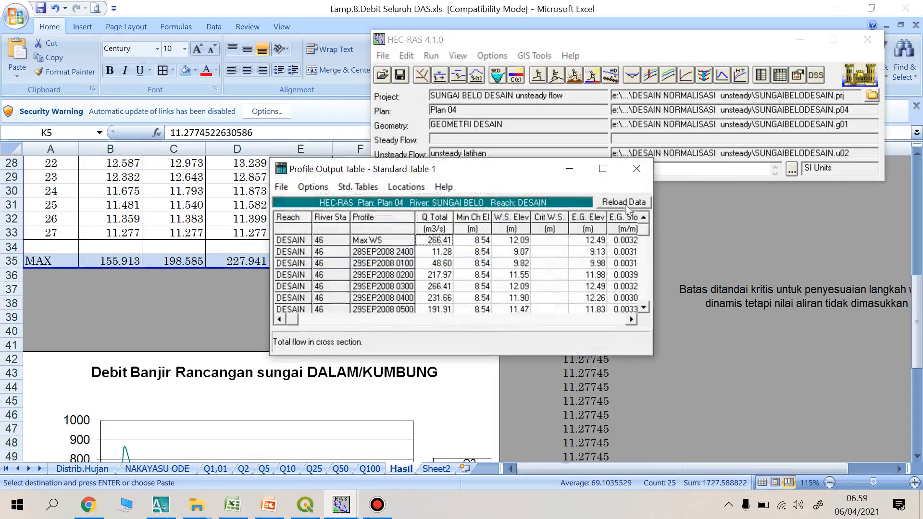
left_click(600, 169)
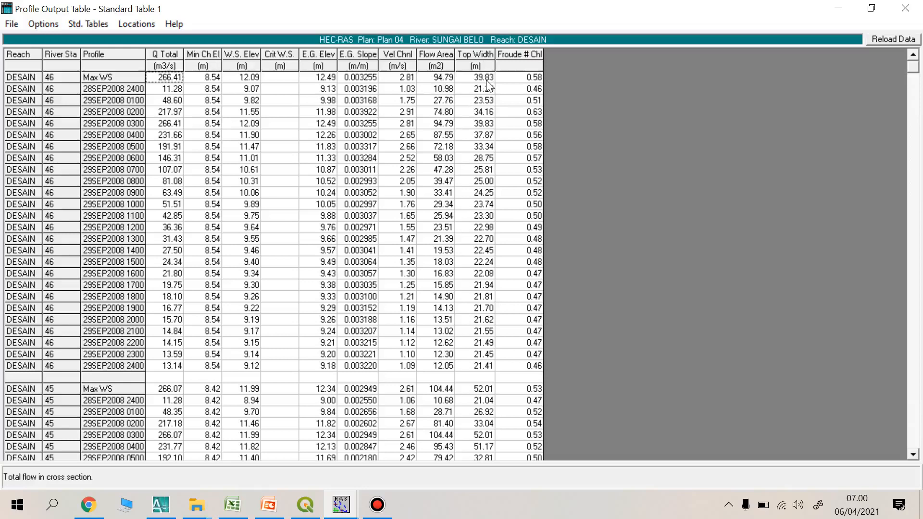
Switch to AutoCAD and draw a horizontal line about 29.6 units long from the upper end of the design channel's right slope past the left bank
mouse_move(343, 511)
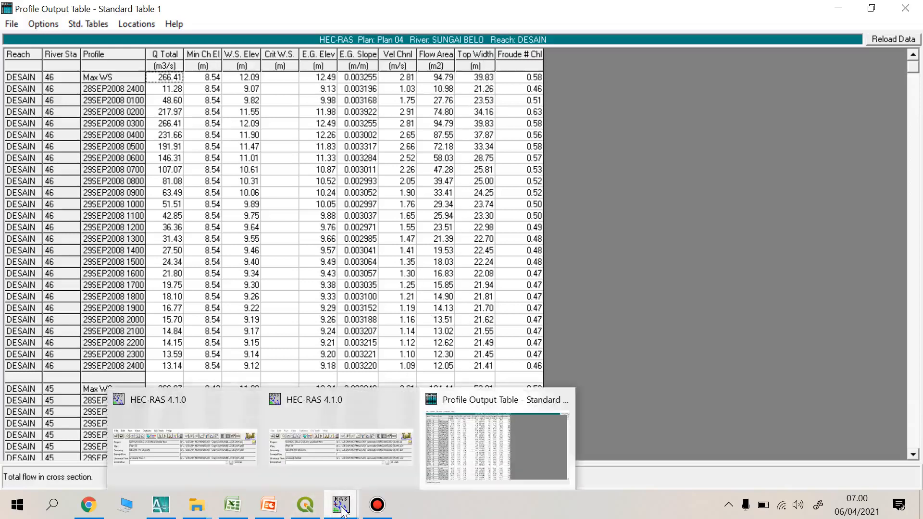
left_click(160, 504)
scroll(414, 197, "up", 10)
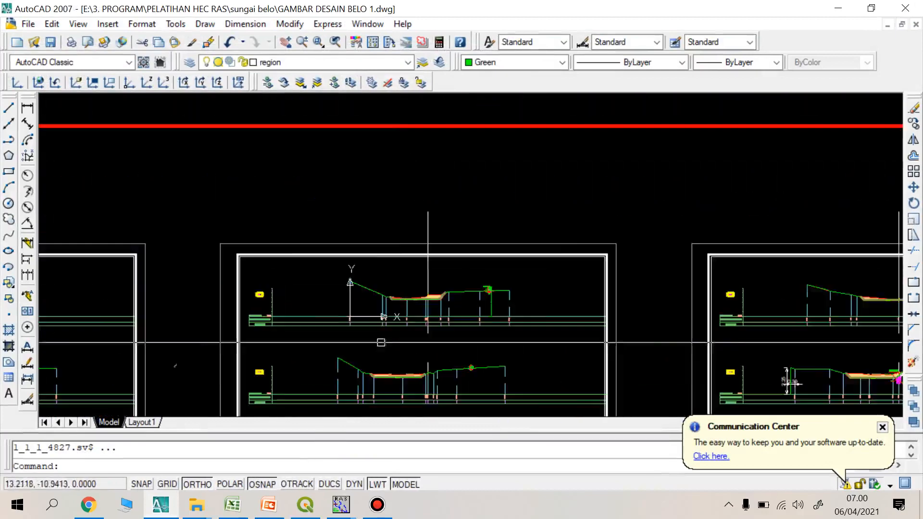
scroll(512, 205, "up", 3)
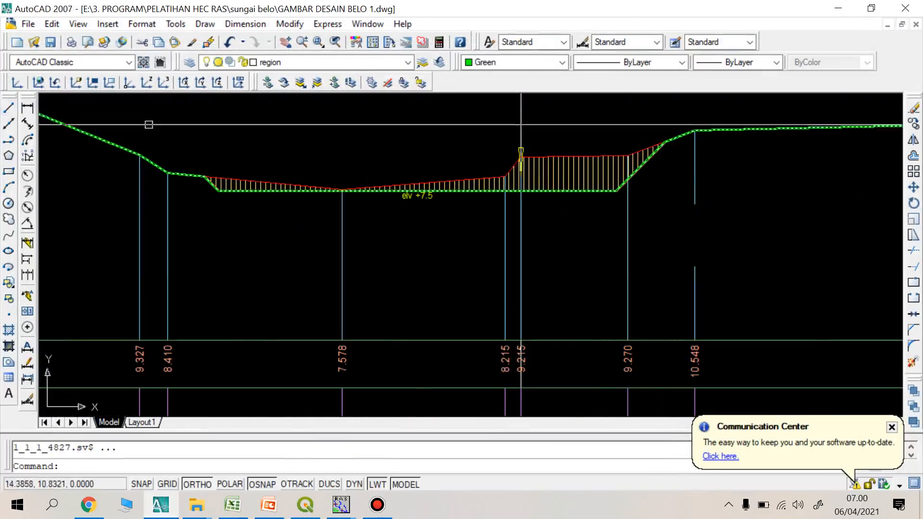
left_click(8, 107)
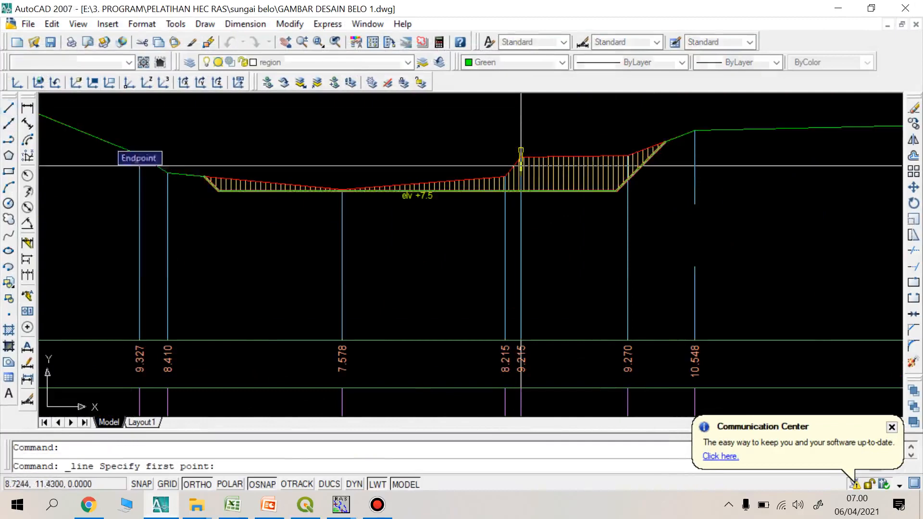
left_click(666, 142)
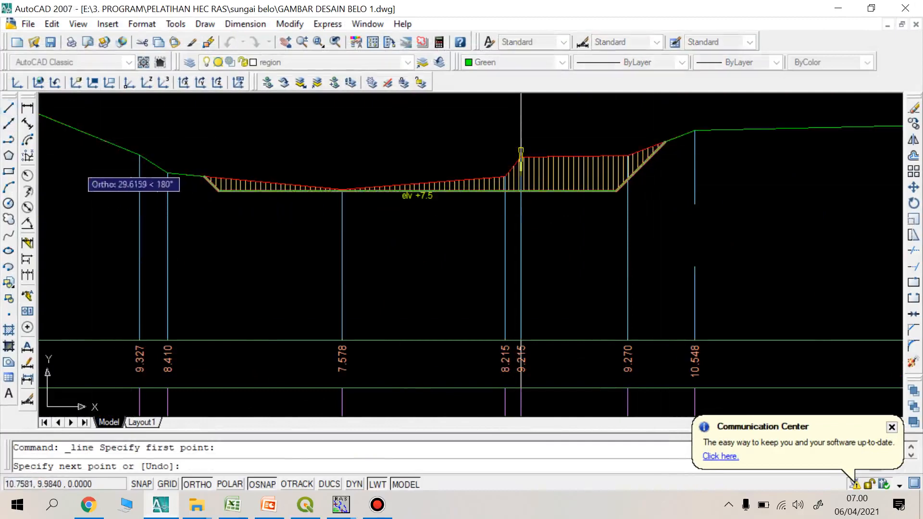
key("Return")
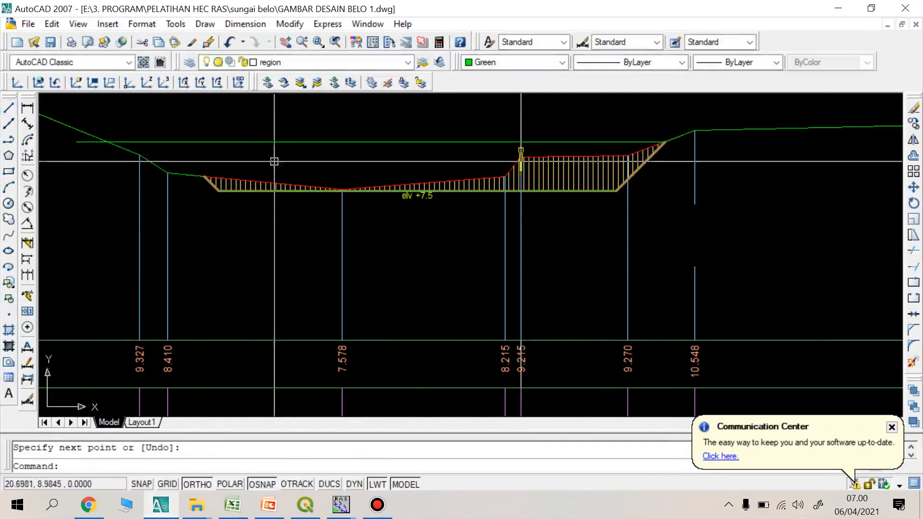
Add a linear dimension of the channel's top width along the horizontal line between both banks, placed above the cross section
left_click(27, 108)
left_click(521, 150)
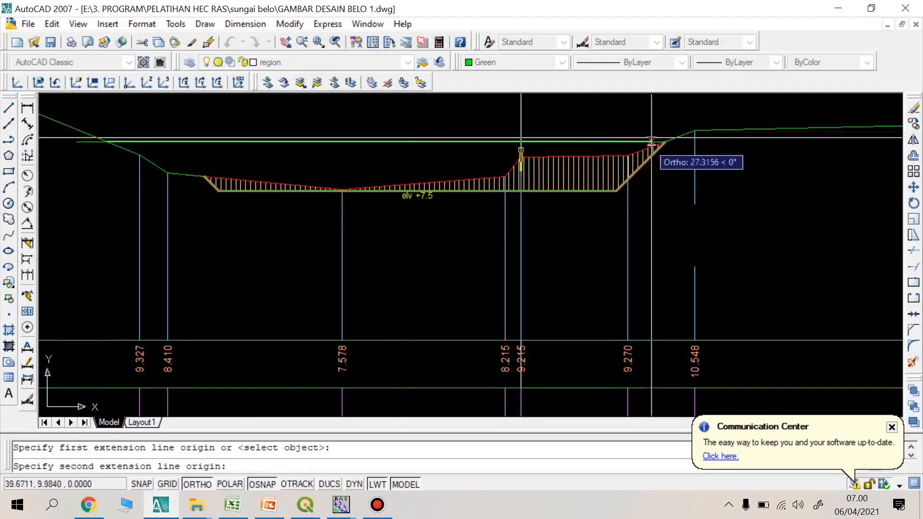
left_click(666, 141)
scroll(642, 224, "down", 4)
left_click(601, 152)
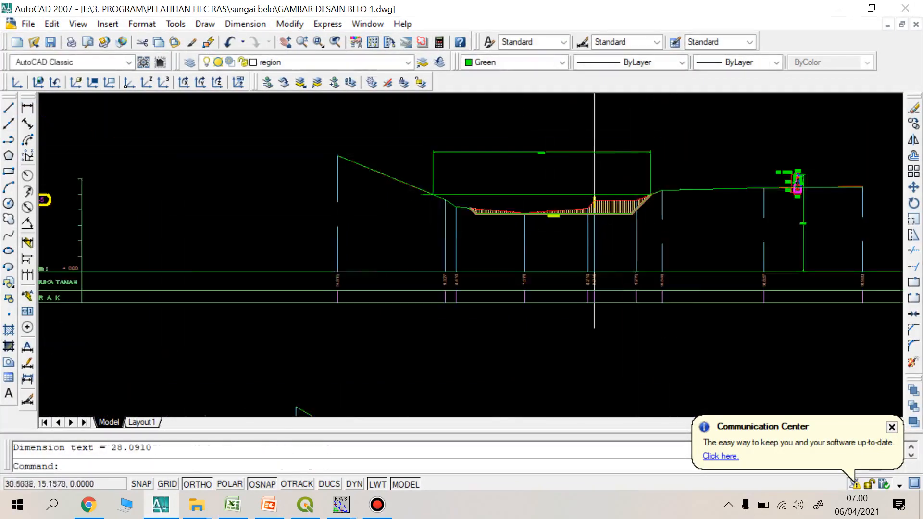
scroll(575, 153, "up", 6)
scroll(431, 143, "down", 4)
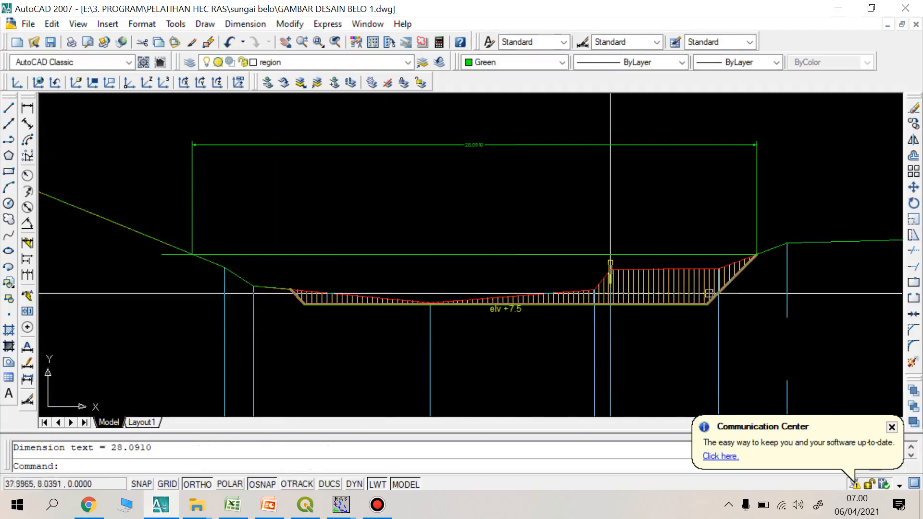
scroll(524, 236, "up", 2)
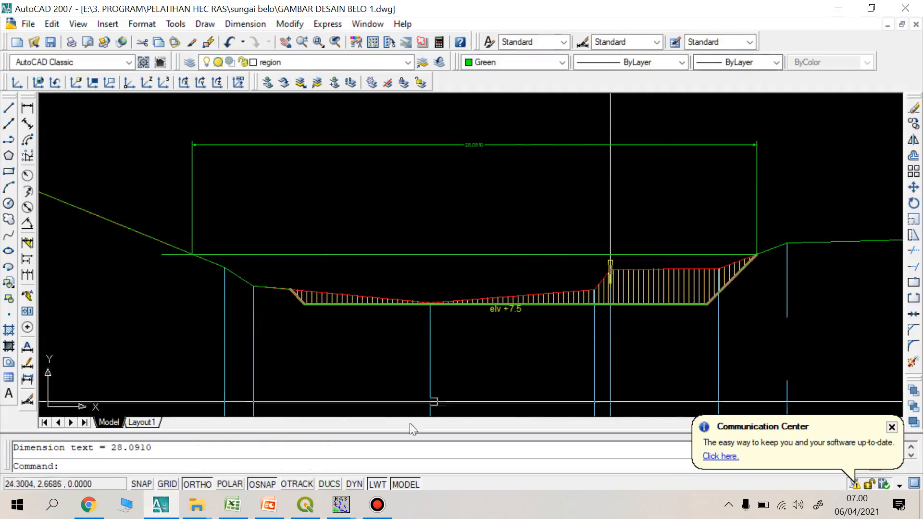
Return to the HEC-RAS profile output table, examine the hourly results from river station 46 down to station 1, and close it
mouse_move(347, 514)
left_click(537, 428)
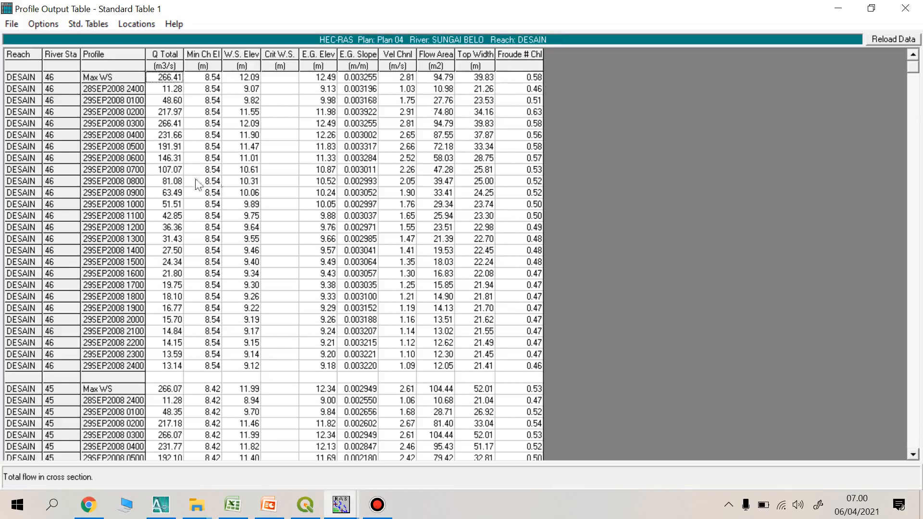
left_click(111, 91)
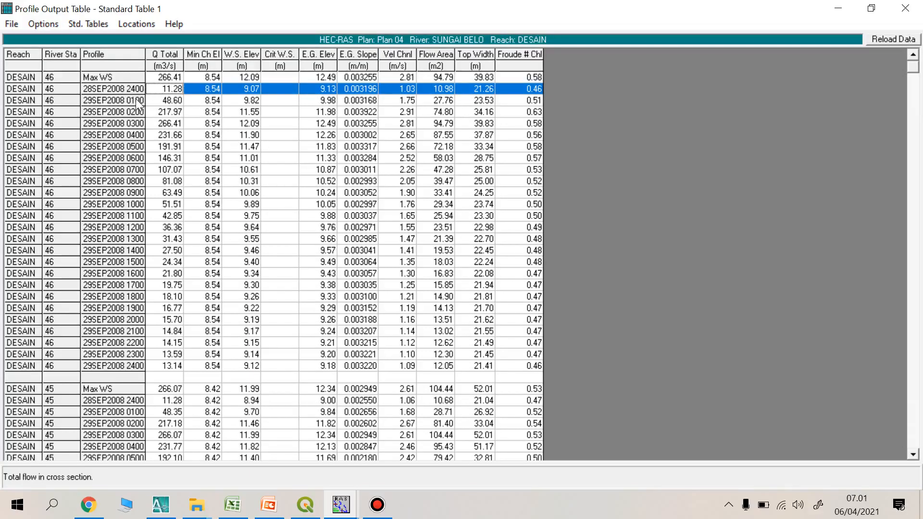
left_click(133, 367)
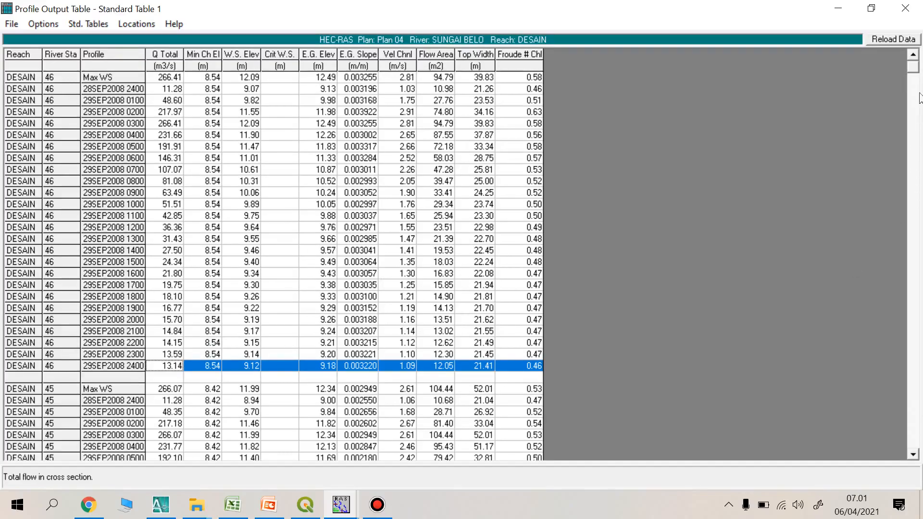
left_click_drag(912, 74, 860, 462)
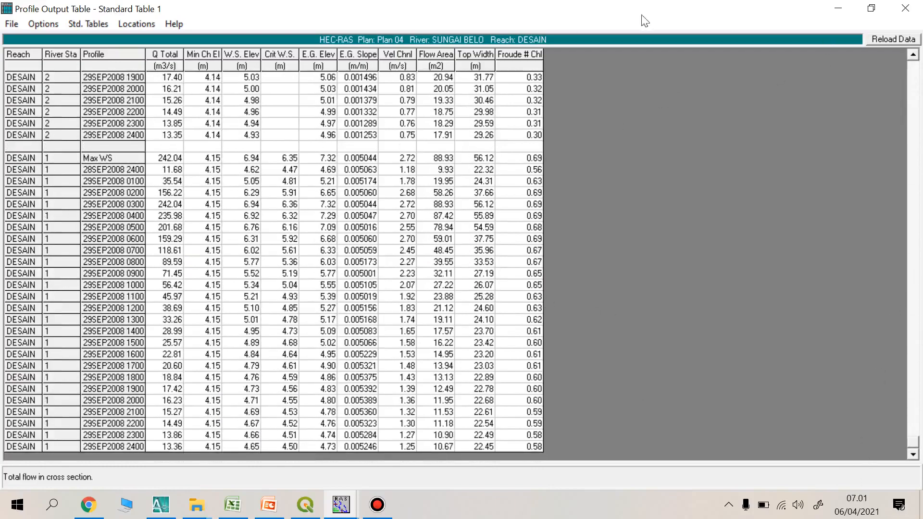
left_click(906, 8)
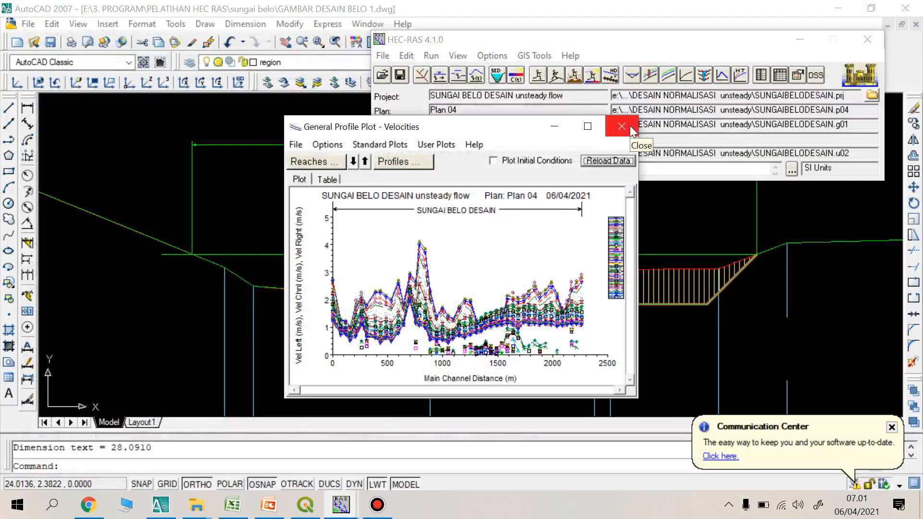
Close the velocity plot, examine the water surface profile plot of SUNGAI BELO DESAIN enlarged, and close it
left_click(630, 125)
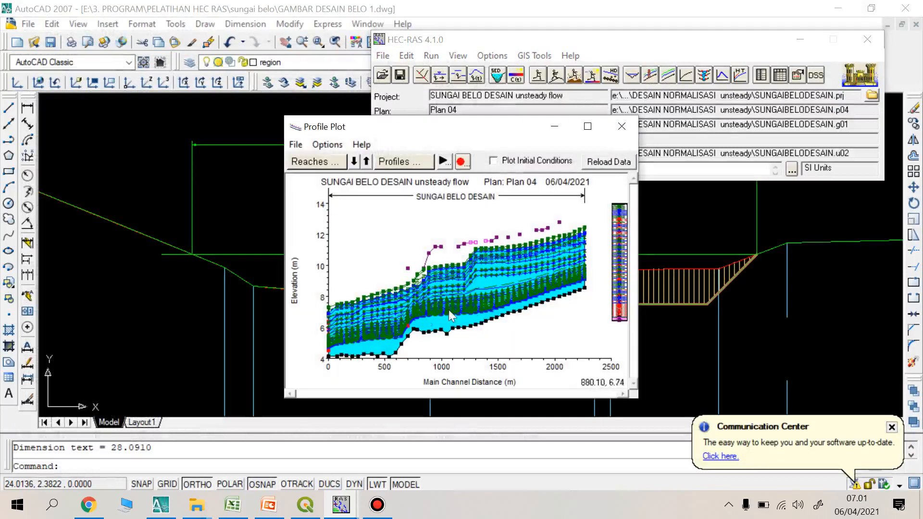
left_click(587, 126)
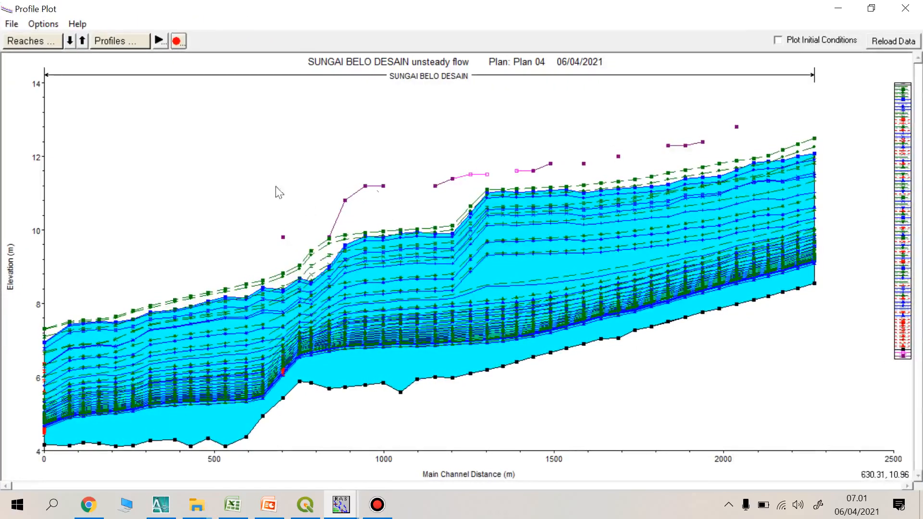
left_click(905, 8)
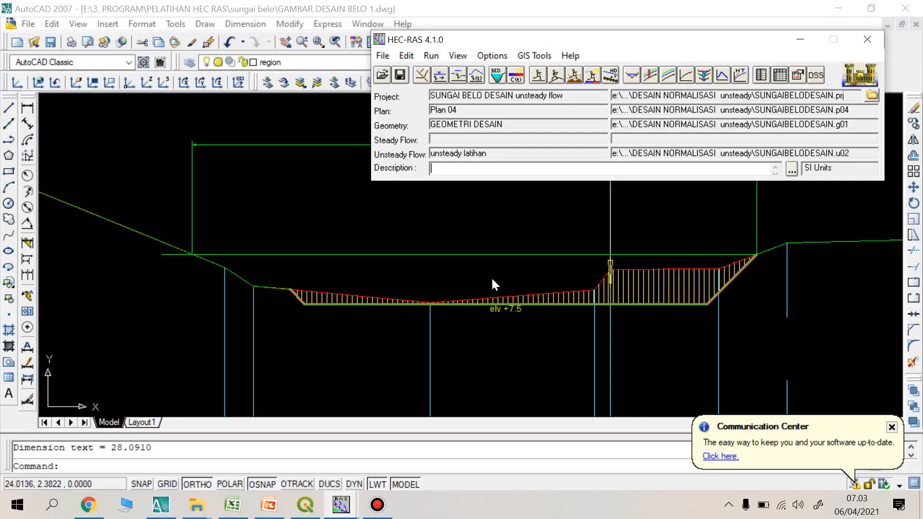
In the AutoCAD drawing, move the top width dimension line down closer to the channel cross section
left_click(238, 178)
left_click(144, 117)
left_click(354, 208)
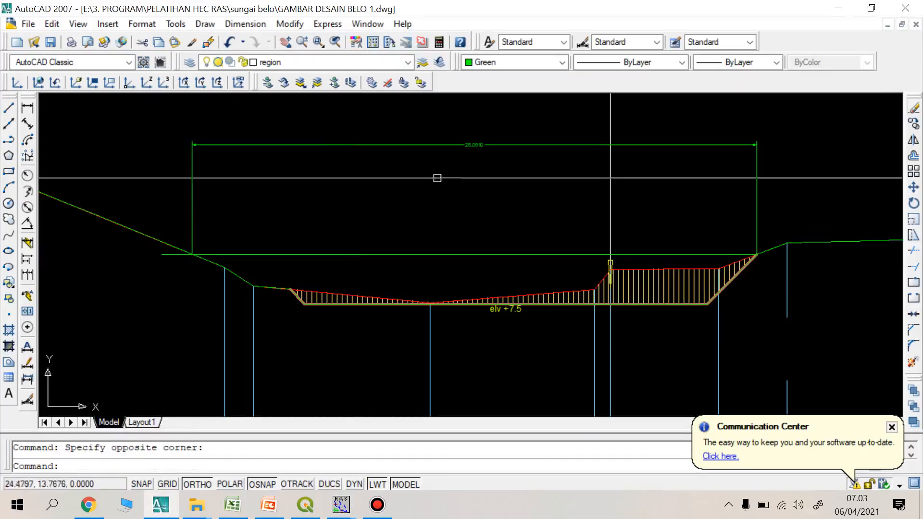
left_click(435, 144)
key("Escape")
left_click(799, 165)
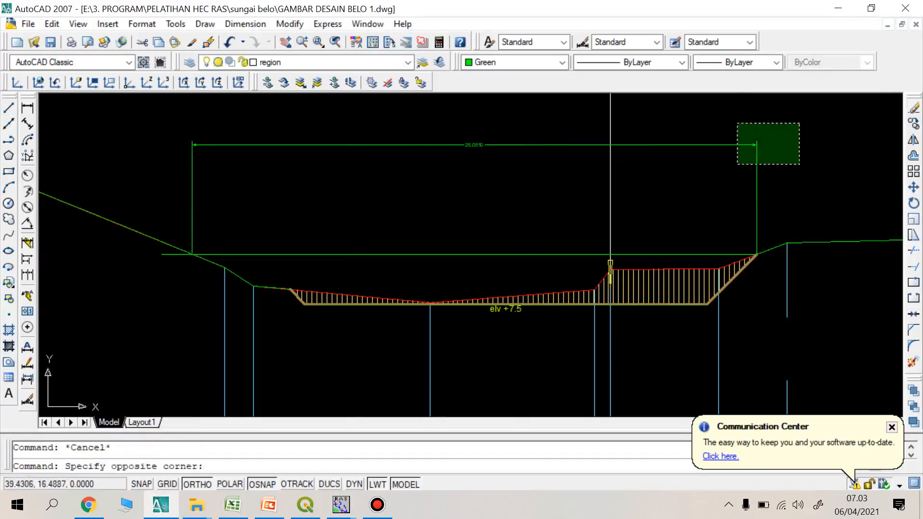
left_click(737, 123)
left_click(757, 145)
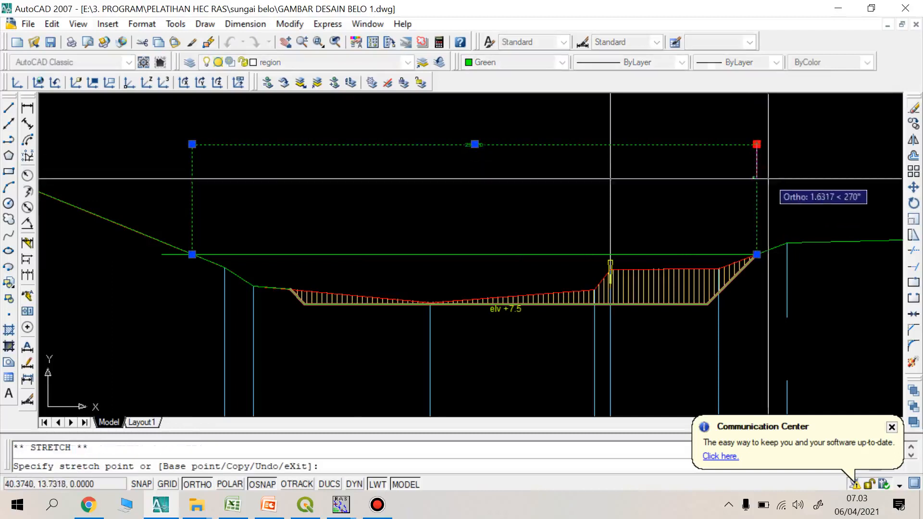
left_click(741, 209)
scroll(515, 203, "up", 3)
key("Escape")
left_click(442, 244)
left_click(403, 192)
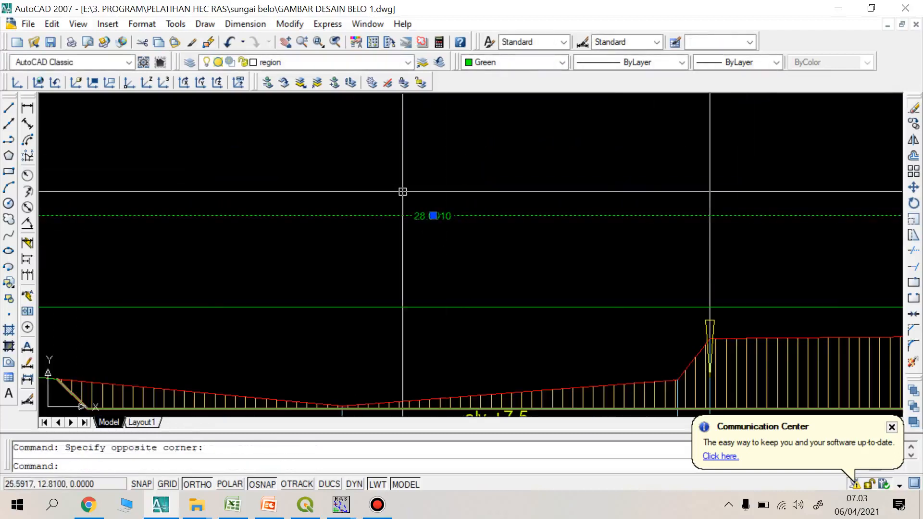
key("Escape")
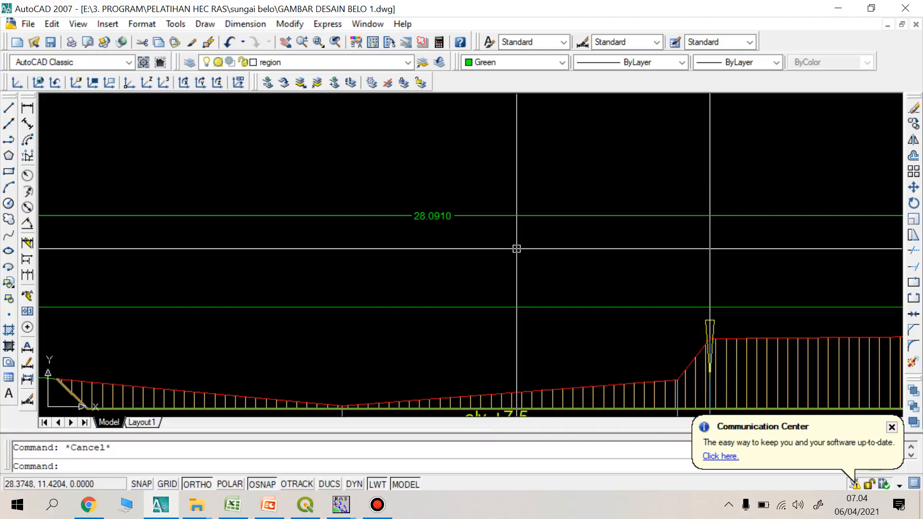
left_click(387, 516)
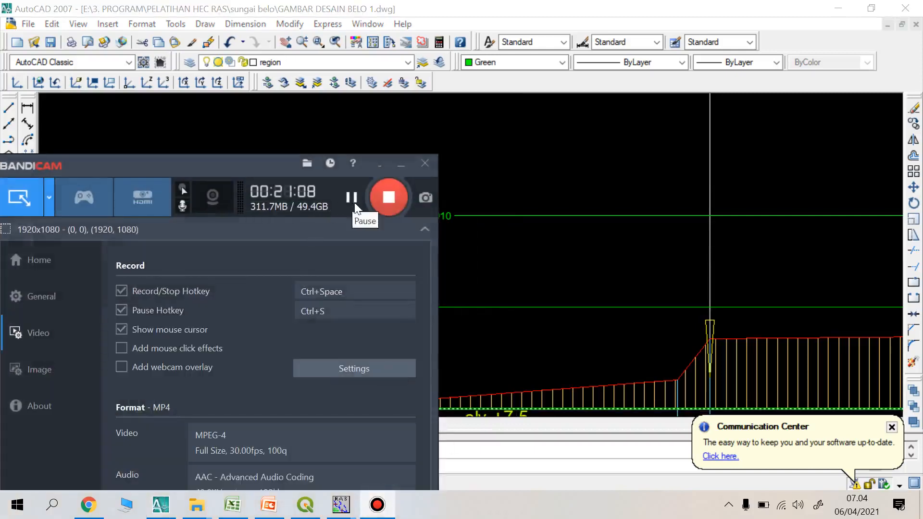